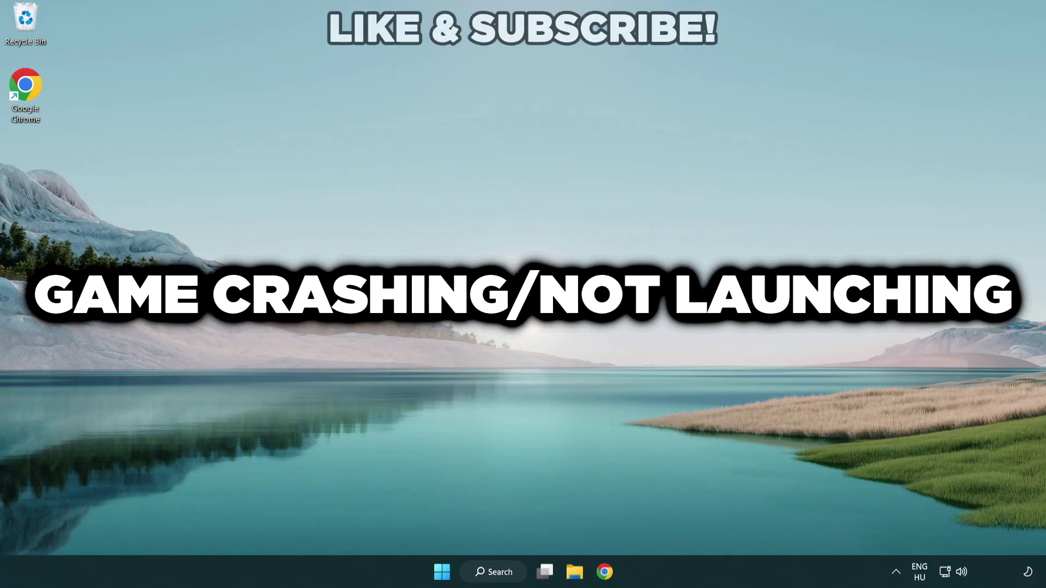
# Search Windows for 'device manager' so Device Manager appears as the best match.
pyautogui.click(493, 572)
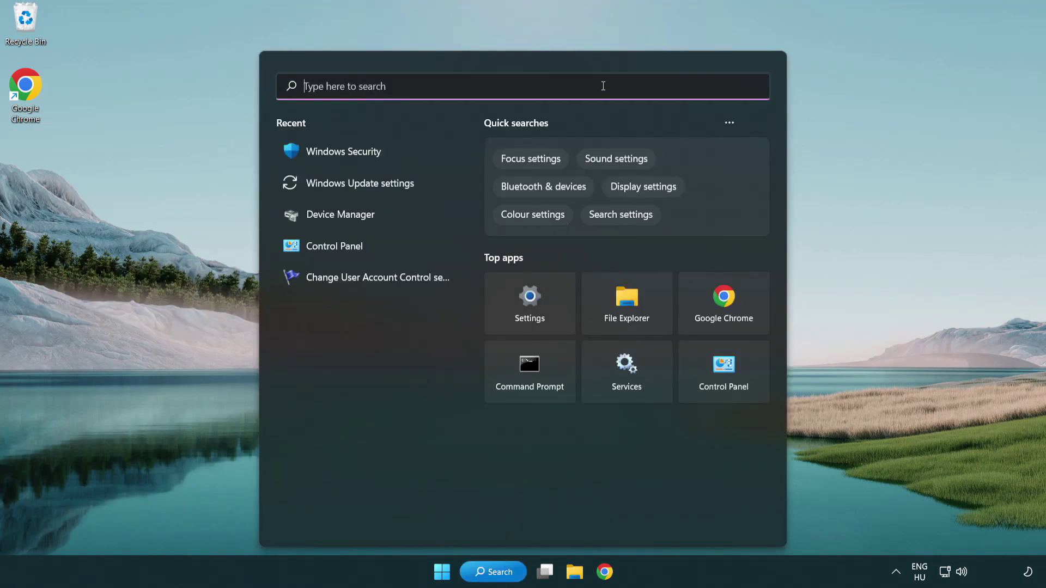
pyautogui.write('device m')
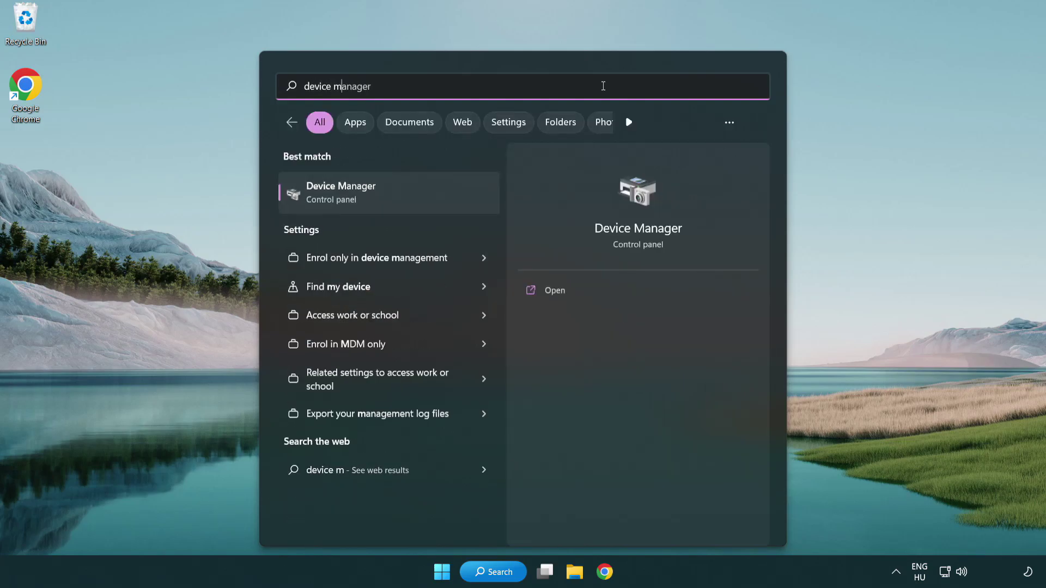
pyautogui.write('anager')
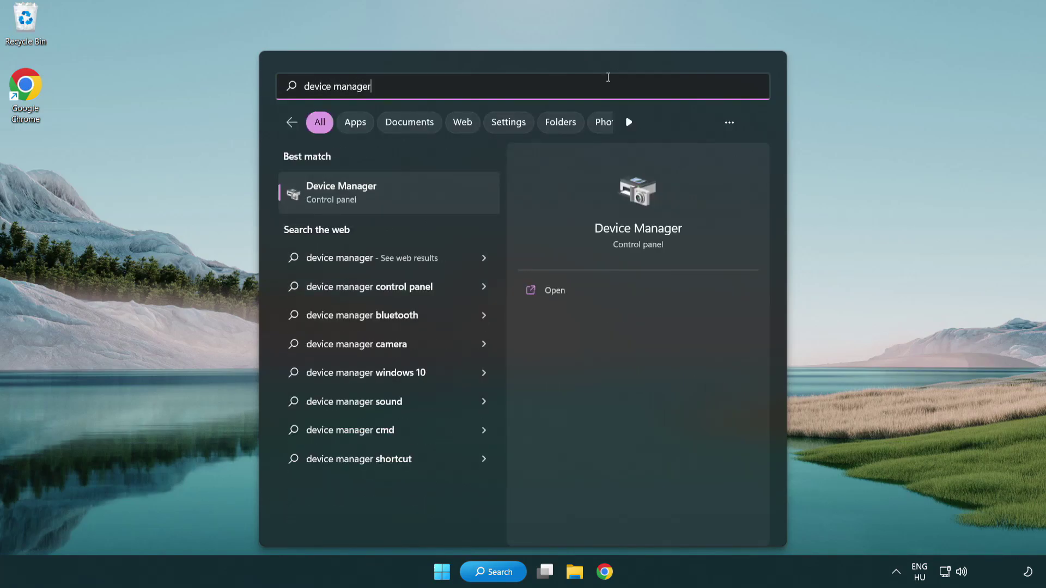
# Open Device Manager, center its window, and expand the Display adapters category.
pyautogui.click(420, 201)
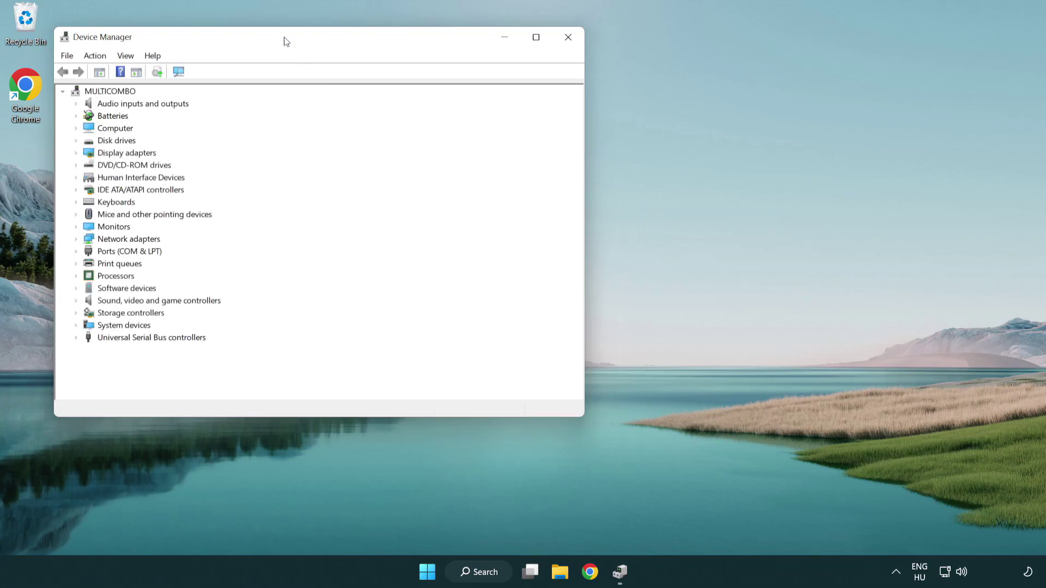
pyautogui.moveTo(286, 41); pyautogui.dragTo(460, 105)
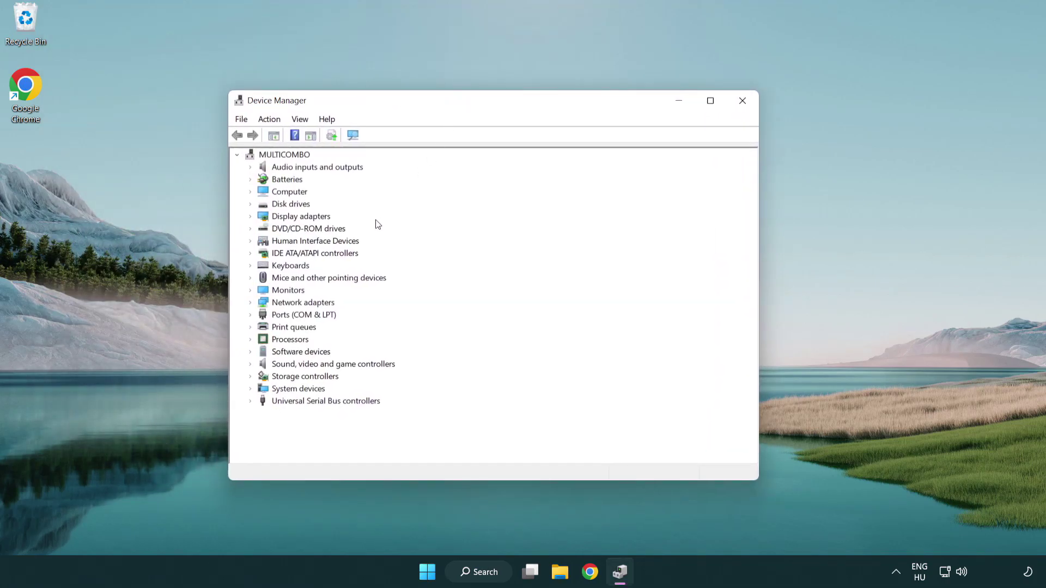
pyautogui.click(294, 218)
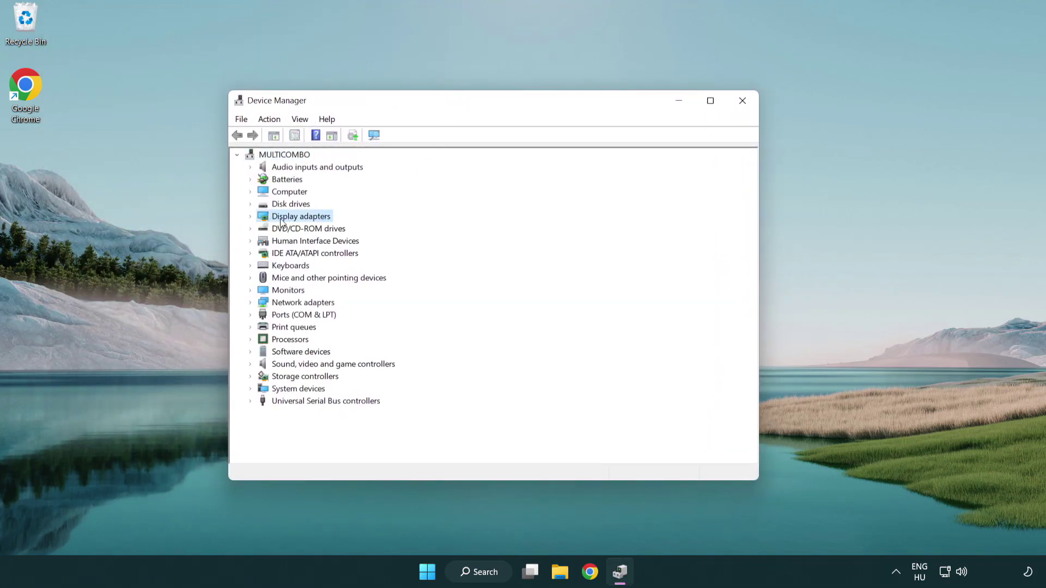
pyautogui.click(251, 217)
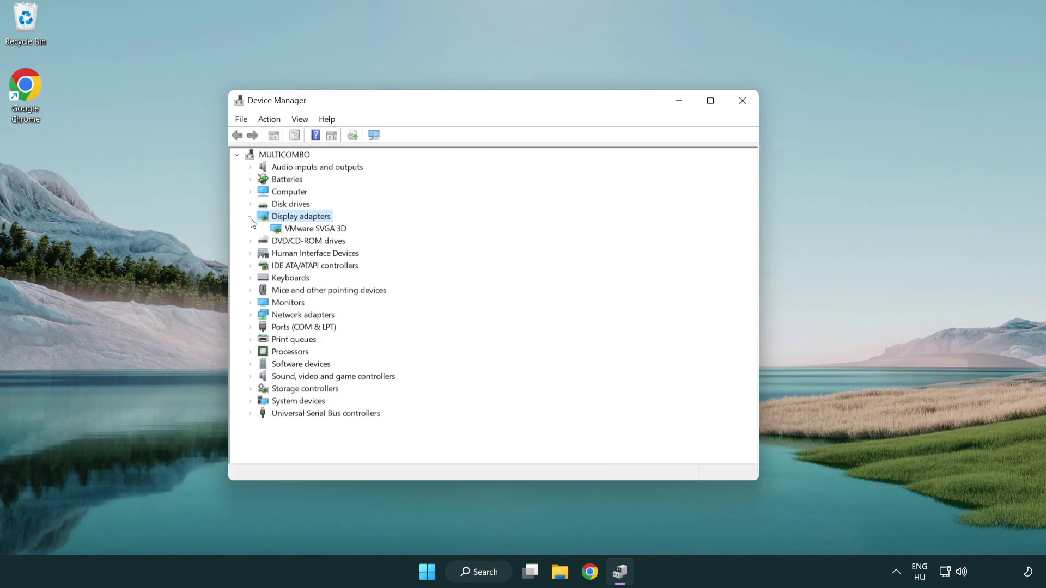
# Search automatically for a VMware SVGA 3D driver update and dismiss the already-best result.
pyautogui.click(312, 229)
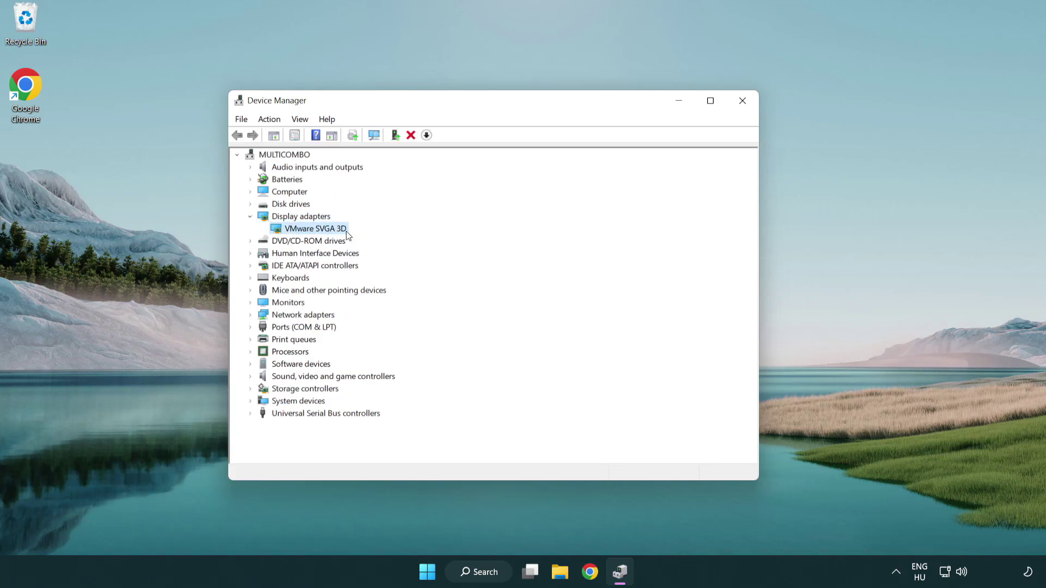
pyautogui.rightClick(312, 231)
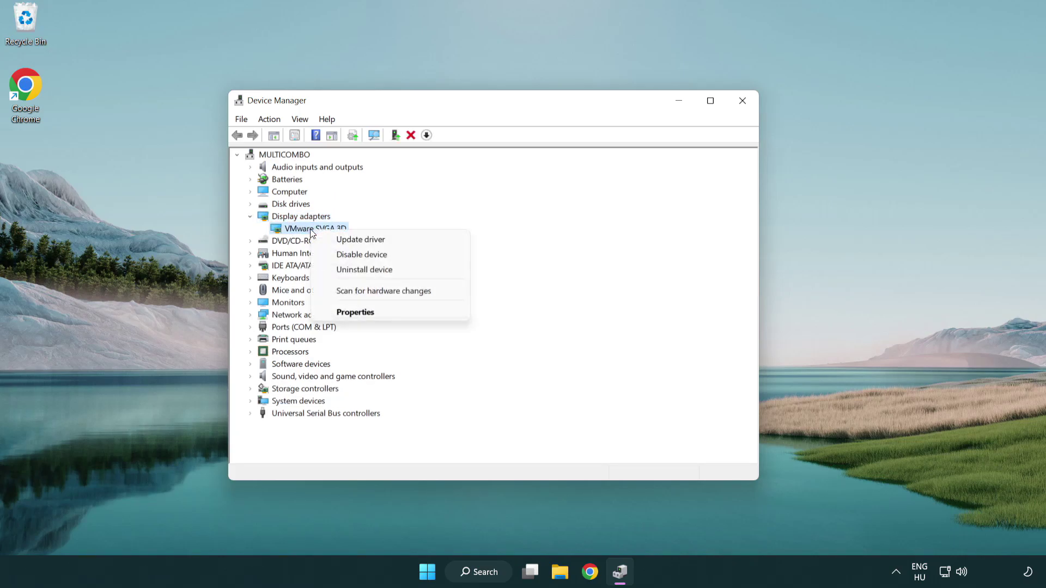
pyautogui.click(413, 241)
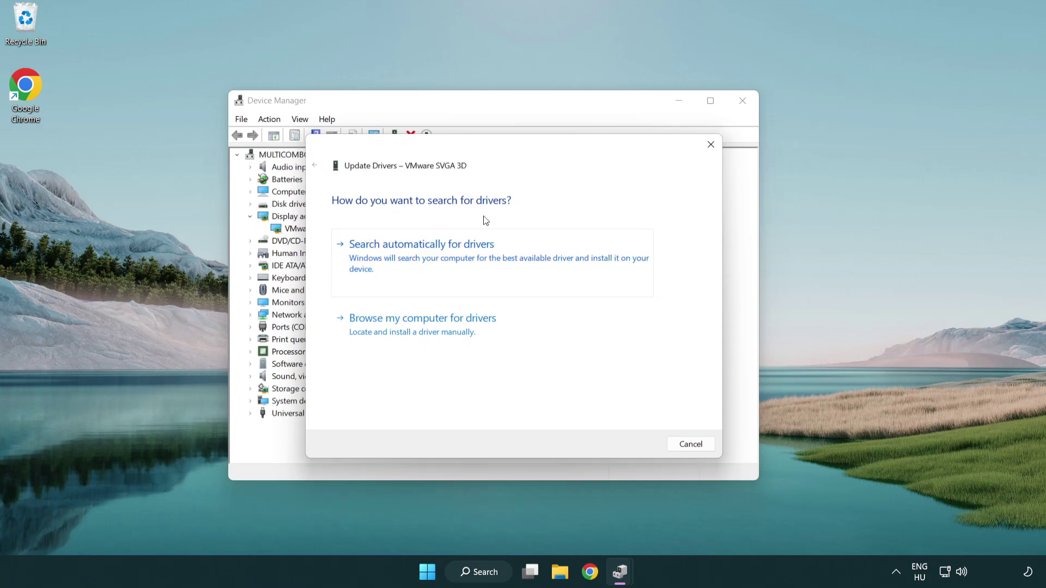
pyautogui.click(459, 254)
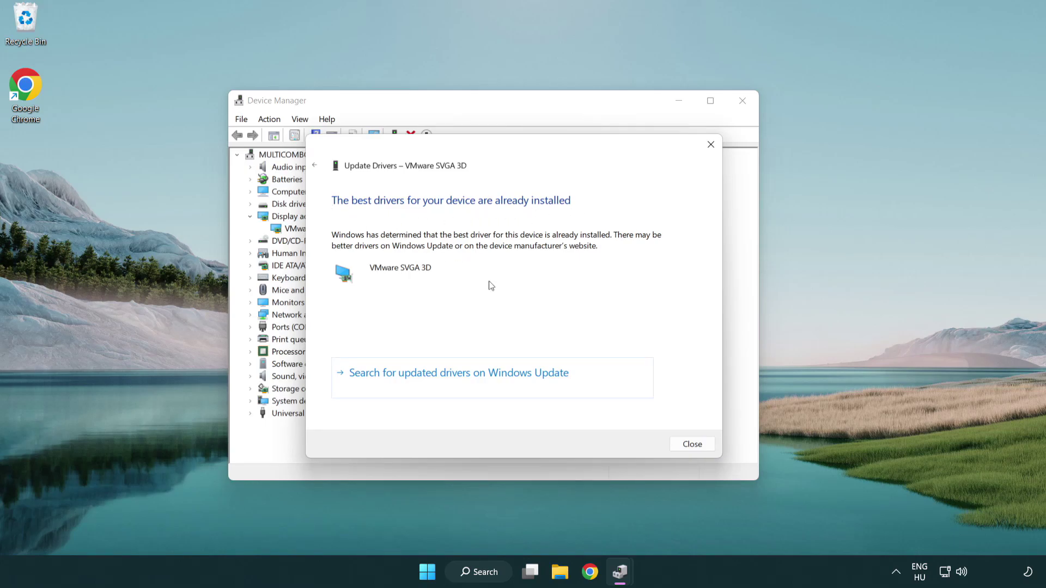
pyautogui.click(693, 445)
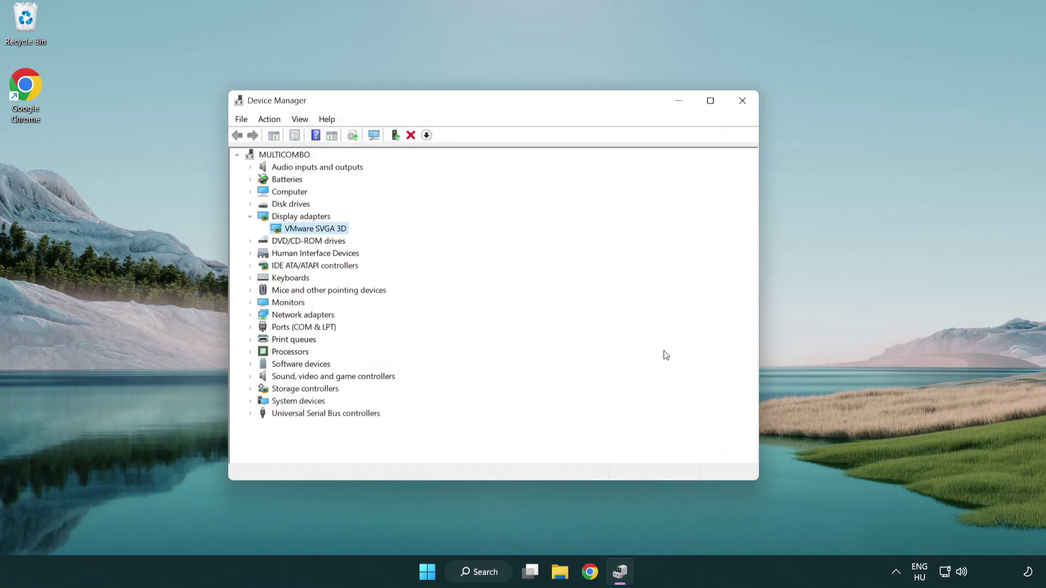
# Close Device Manager and search Windows for 'update'.
pyautogui.click(745, 105)
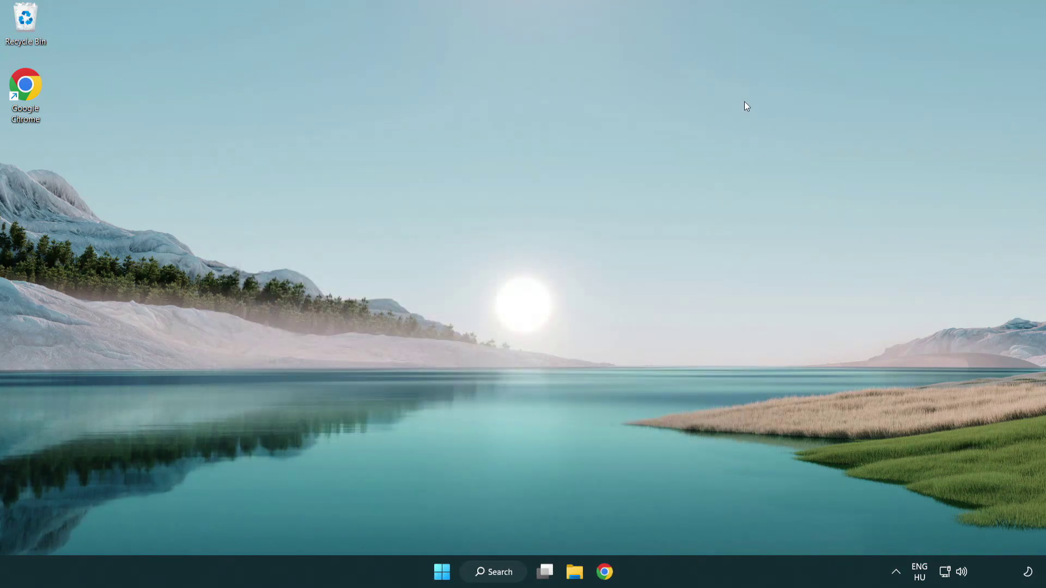
pyautogui.click(502, 570)
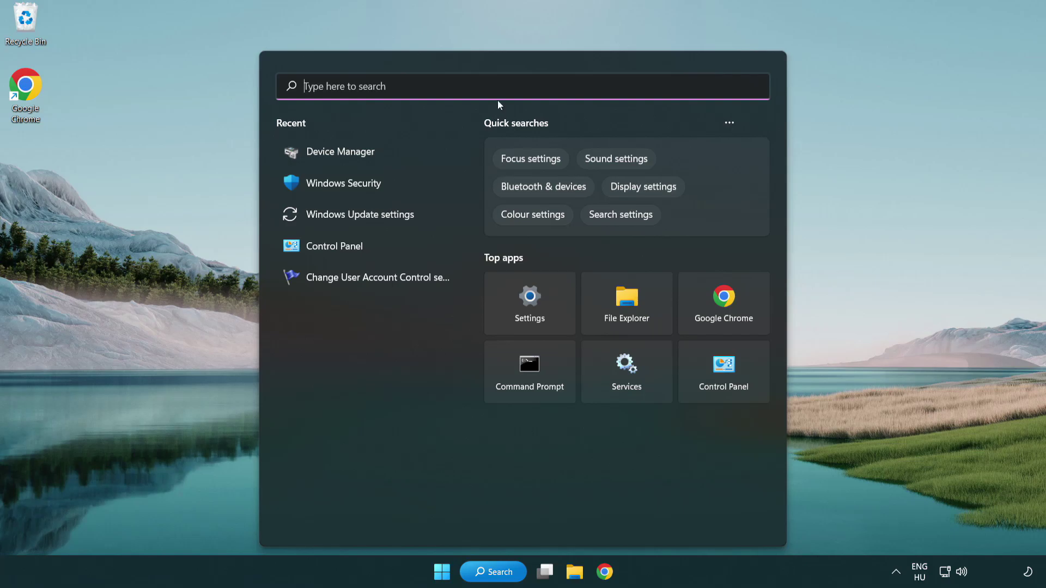
pyautogui.write('update')
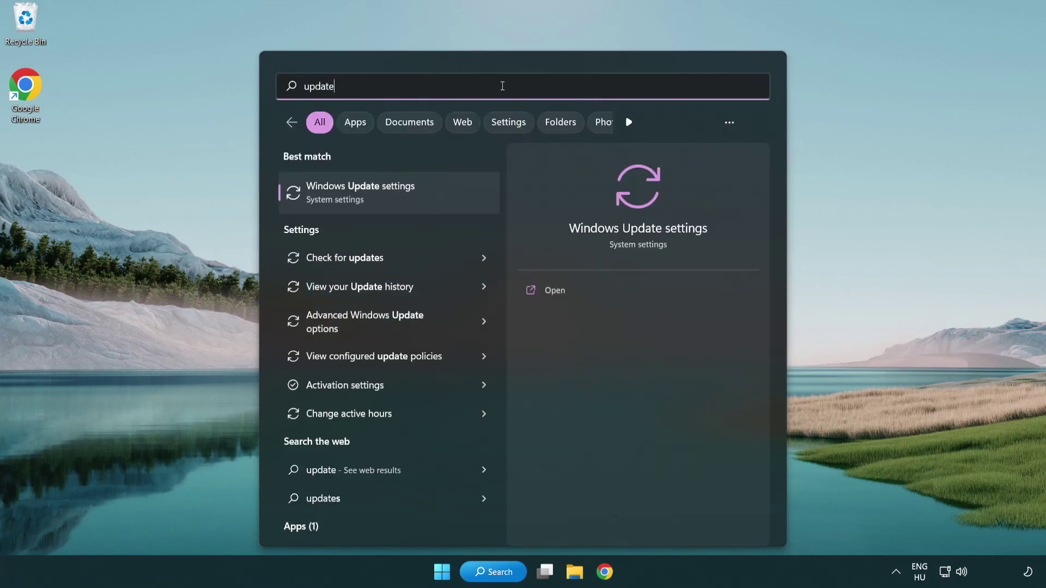
# Check for Windows updates, confirm the PC is up to date, and close Settings.
pyautogui.click(407, 197)
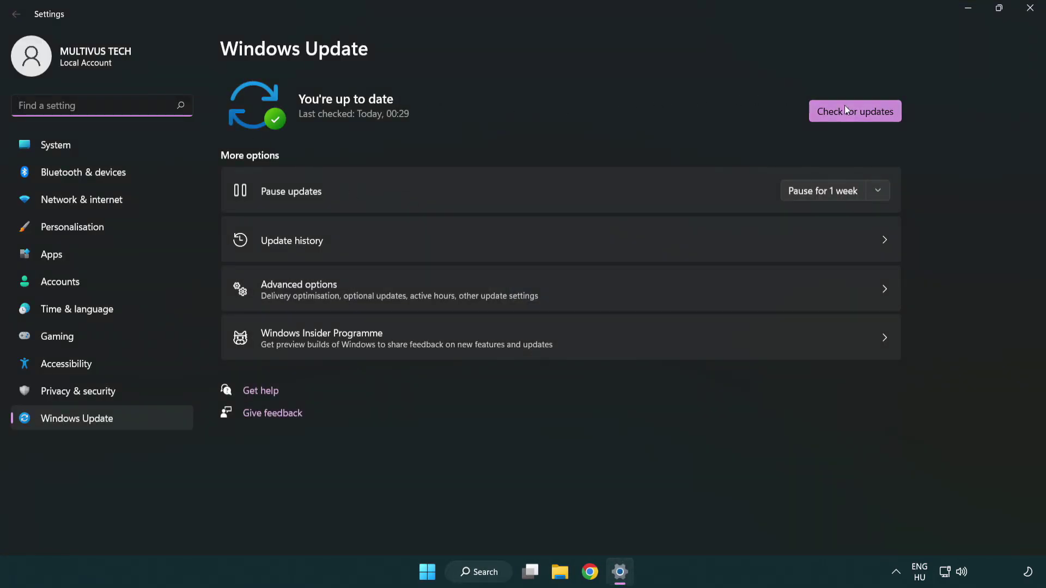
pyautogui.click(873, 119)
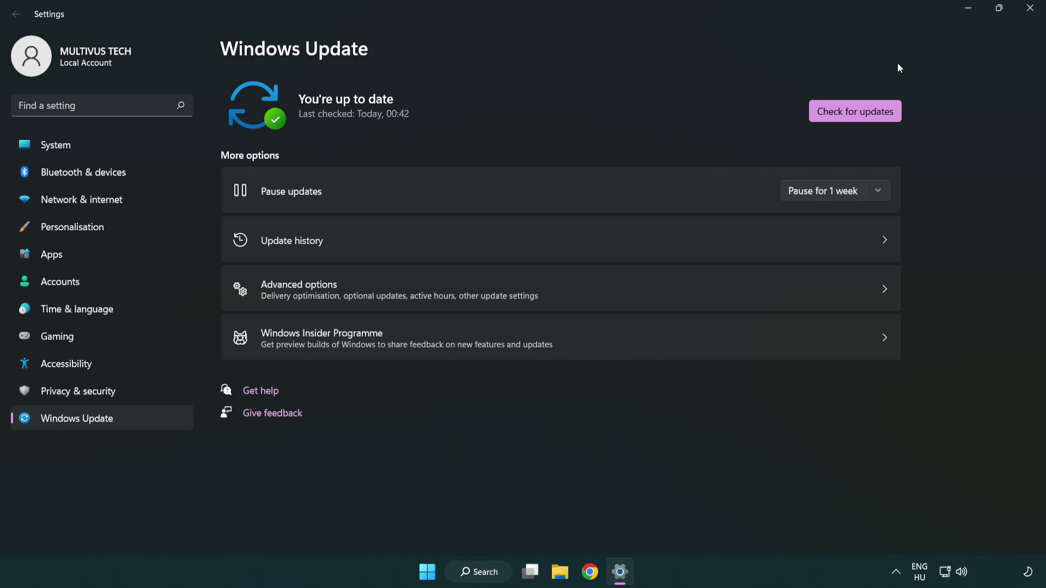
pyautogui.click(1026, 17)
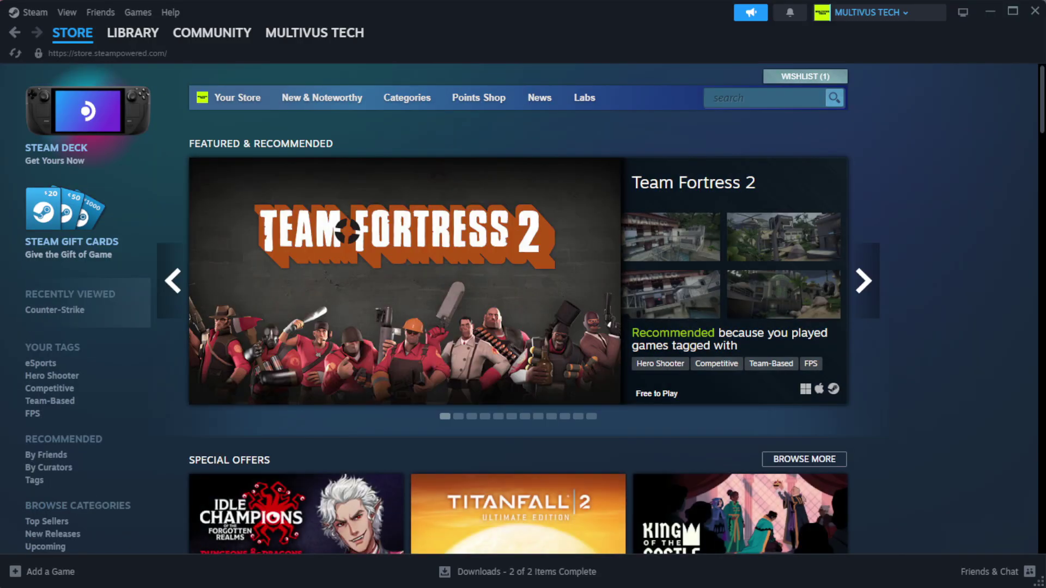
# Verify the problem game's file integrity from its Steam Library properties, validating all 1039 files.
pyautogui.moveTo(129, 39)
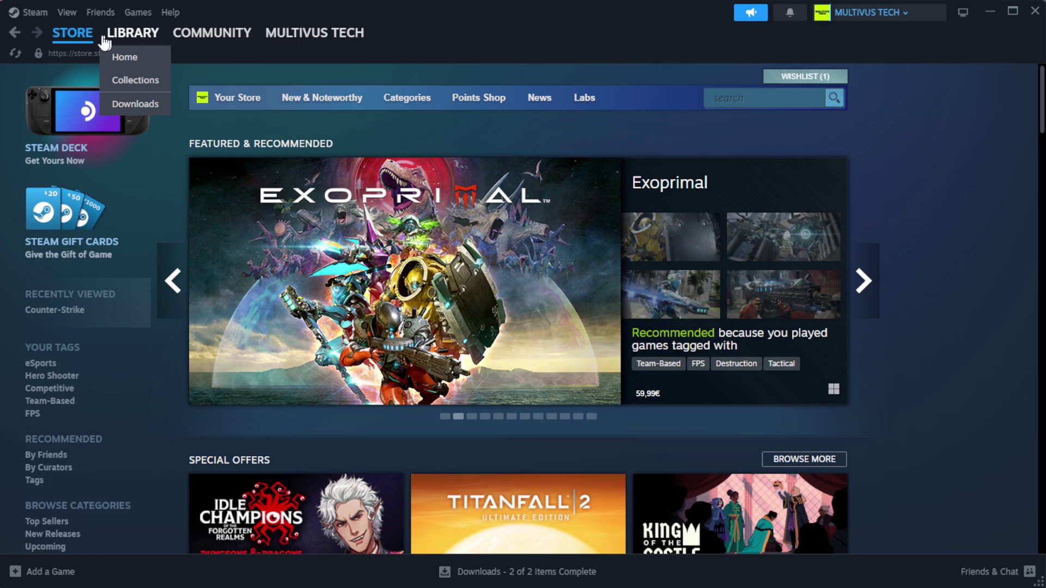
pyautogui.click(152, 59)
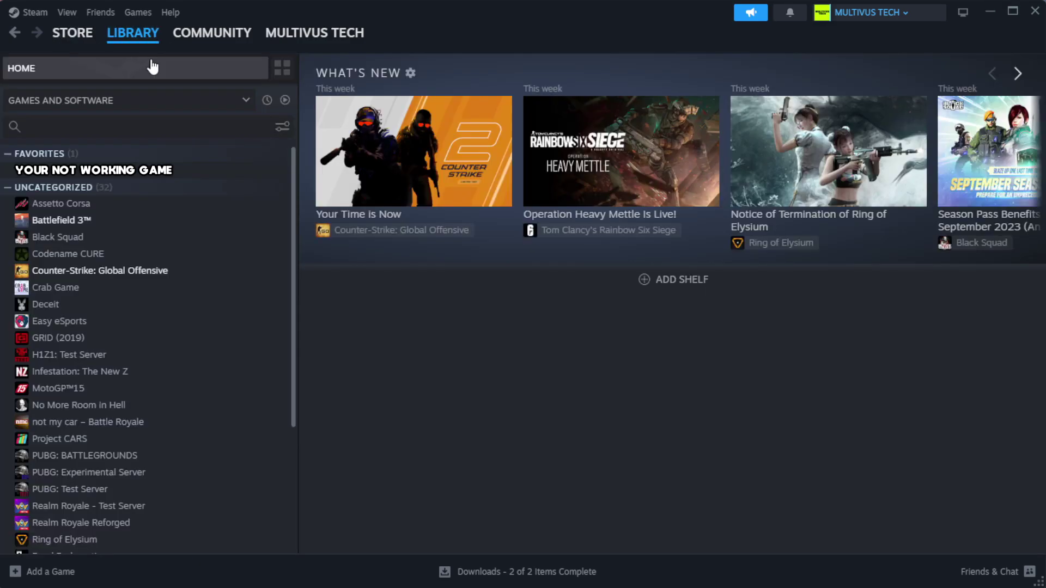
pyautogui.rightClick(257, 172)
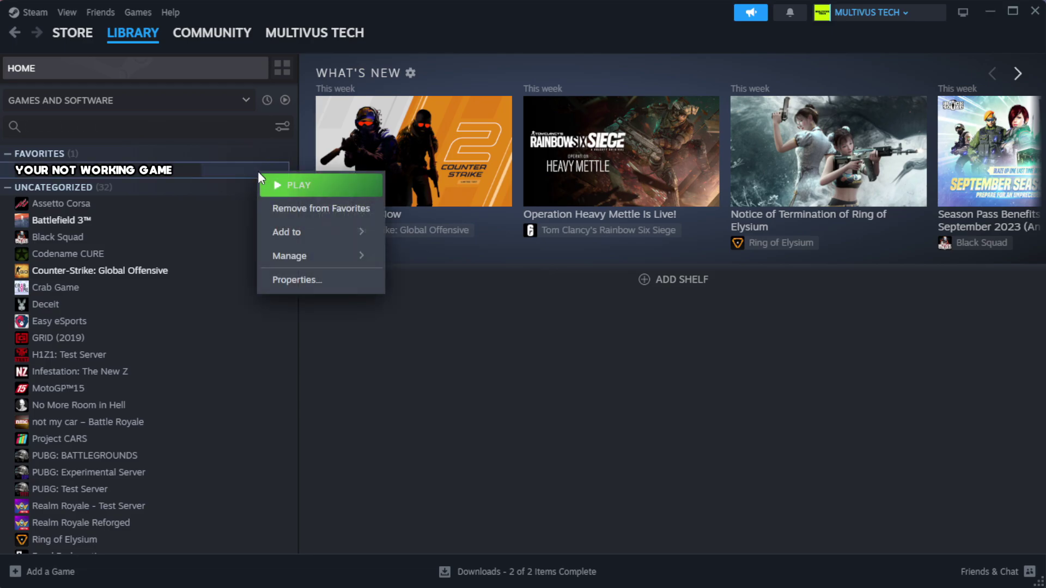
pyautogui.click(331, 281)
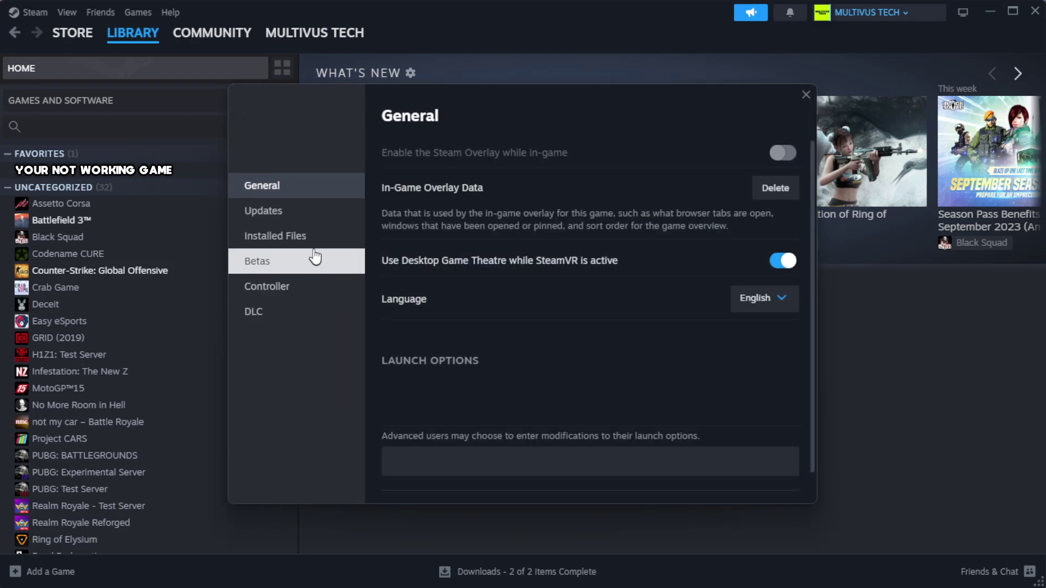
pyautogui.click(343, 248)
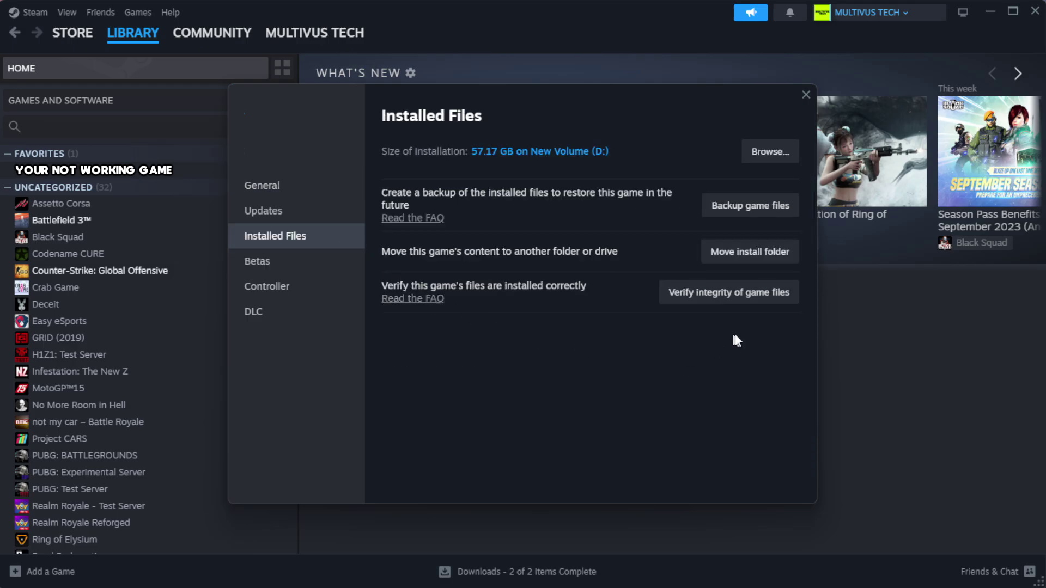
pyautogui.click(707, 294)
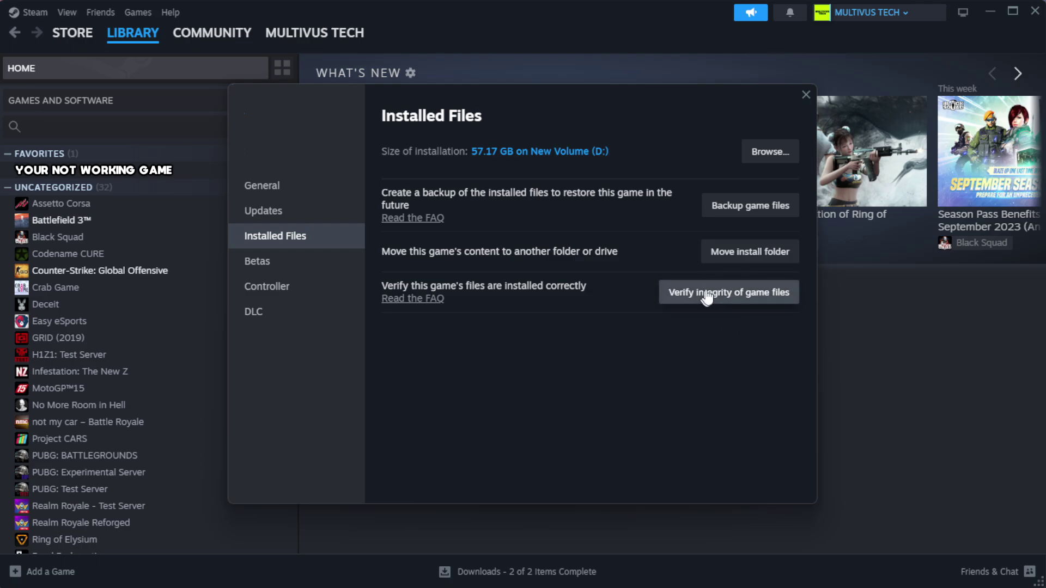
pyautogui.click(734, 299)
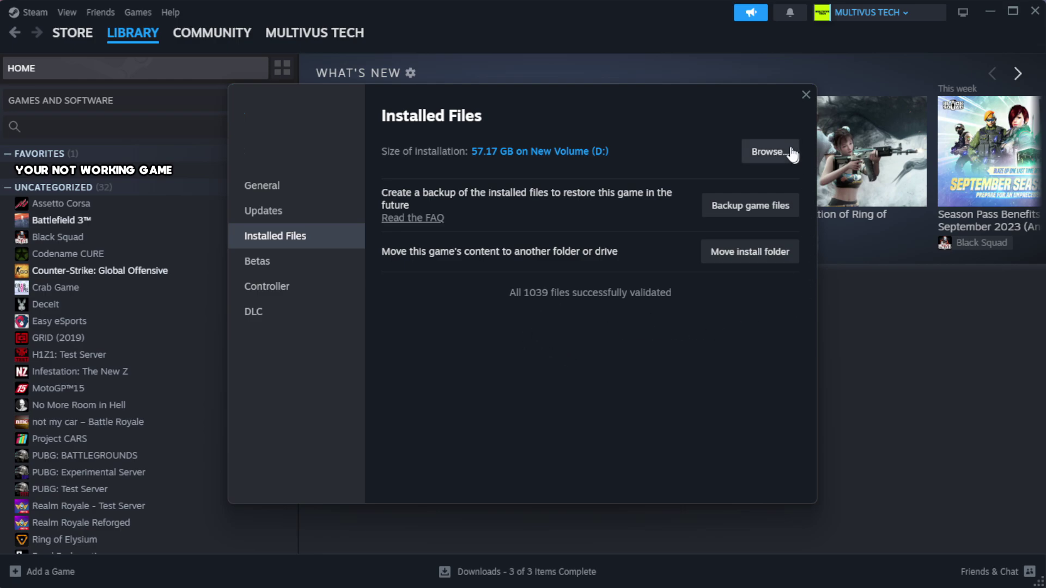
# Open the game's install folder and the Properties of the YOUR NOT WORKING GAME shortcut.
pyautogui.click(768, 154)
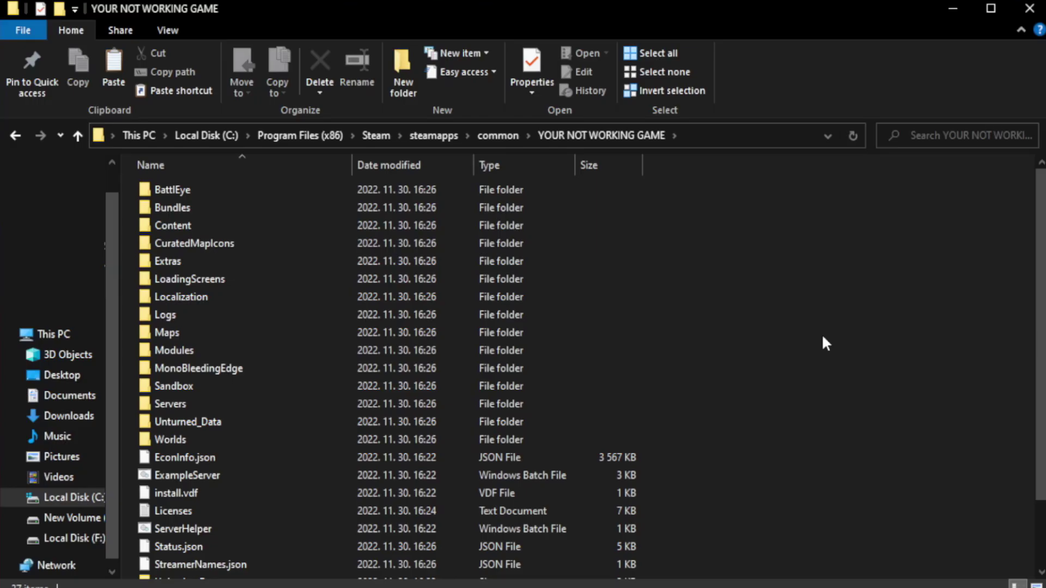
pyautogui.moveTo(1040, 328); pyautogui.dragTo(1041, 392)
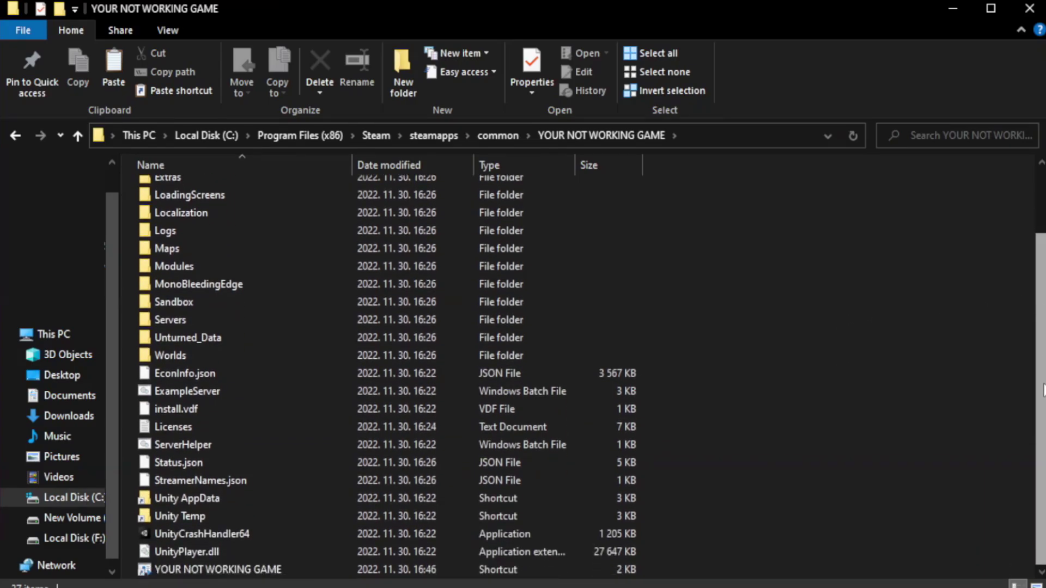
pyautogui.click(378, 571)
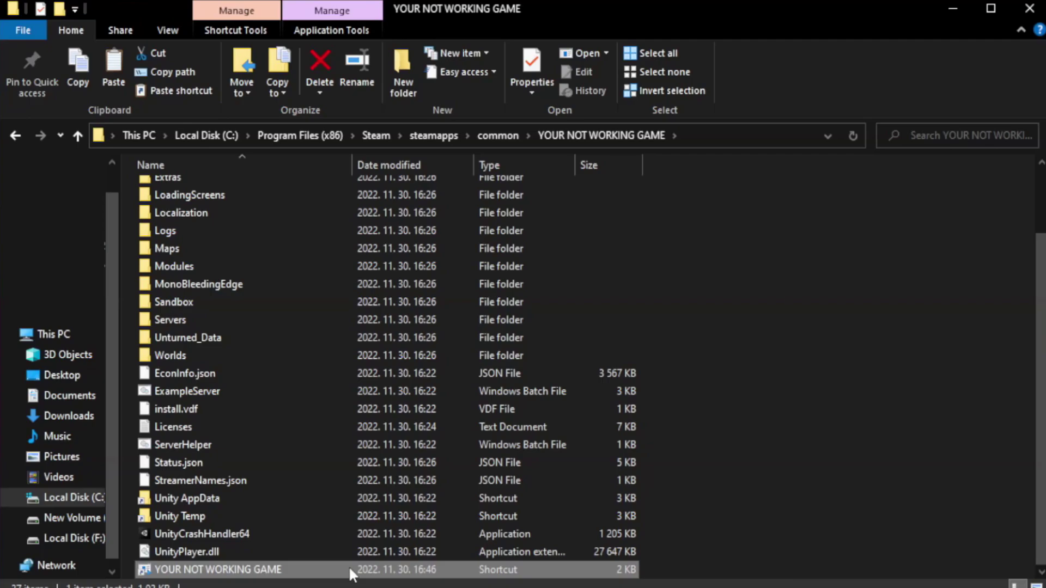
pyautogui.rightClick(349, 570)
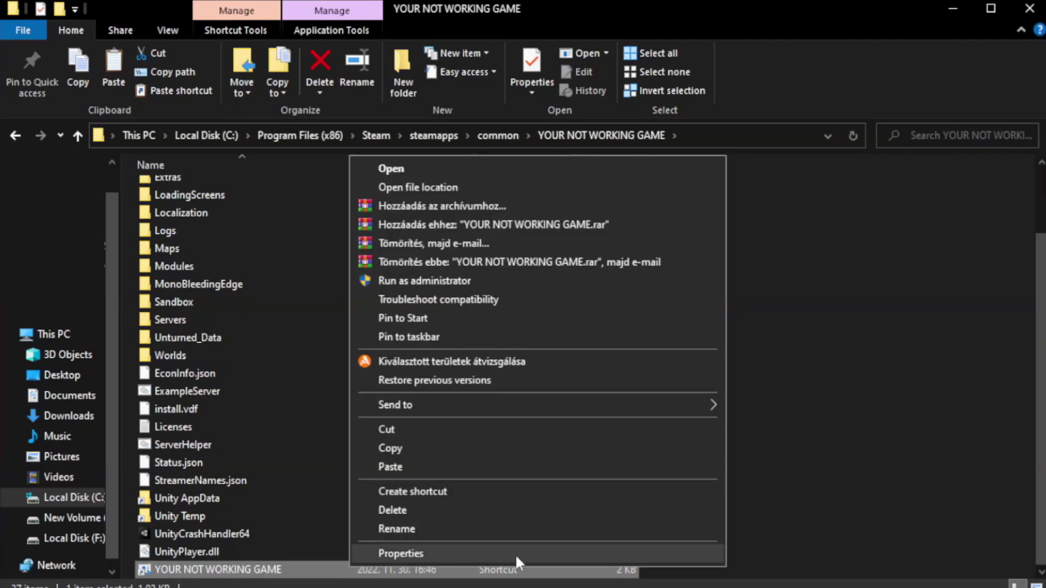
pyautogui.click(533, 553)
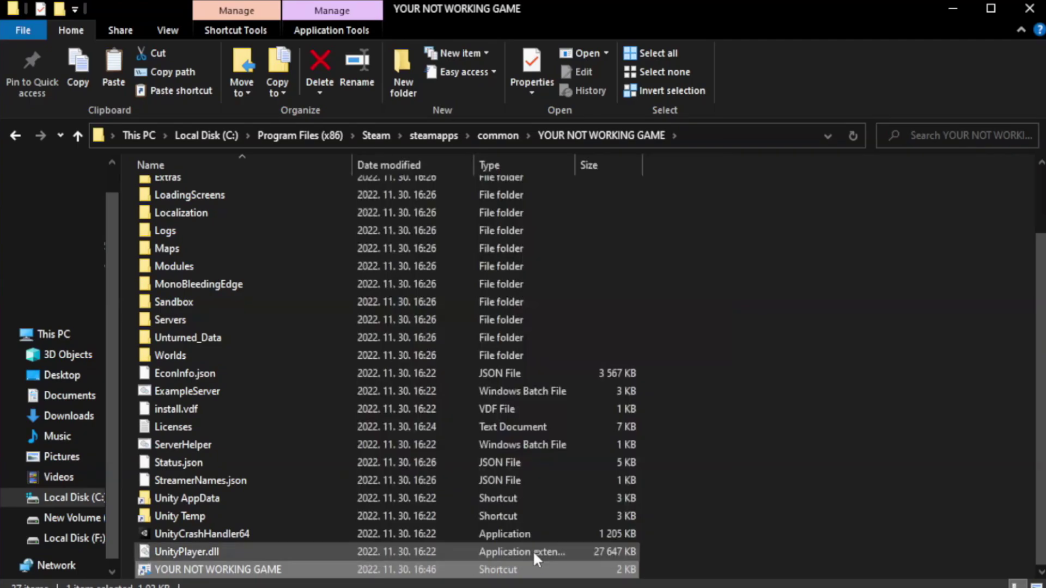
pyautogui.moveTo(523, 298); pyautogui.dragTo(526, 110)
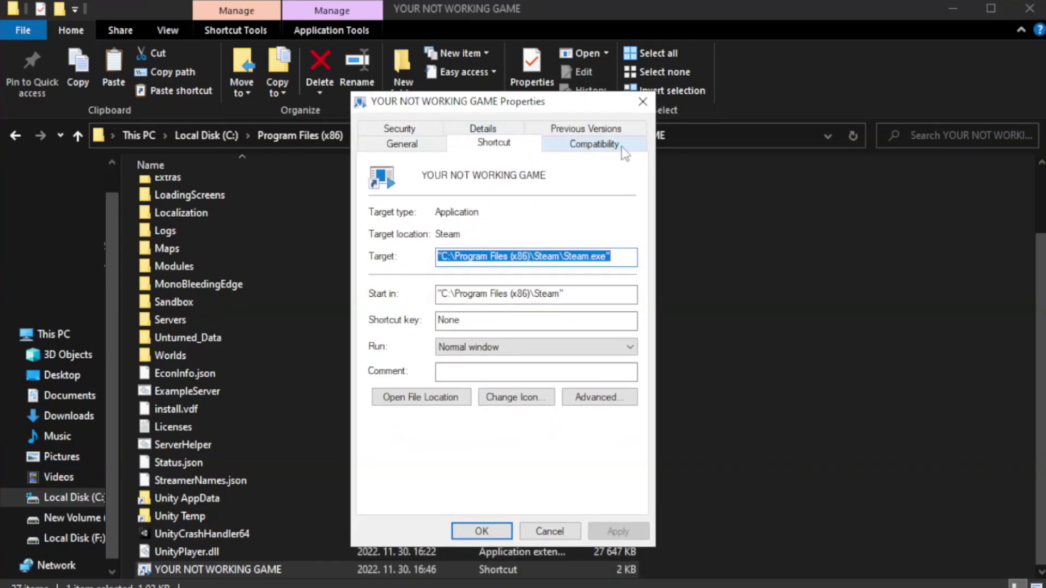
# Set the shortcut to Windows 8 compatibility mode, running as administrator, and apply the changes.
pyautogui.click(589, 146)
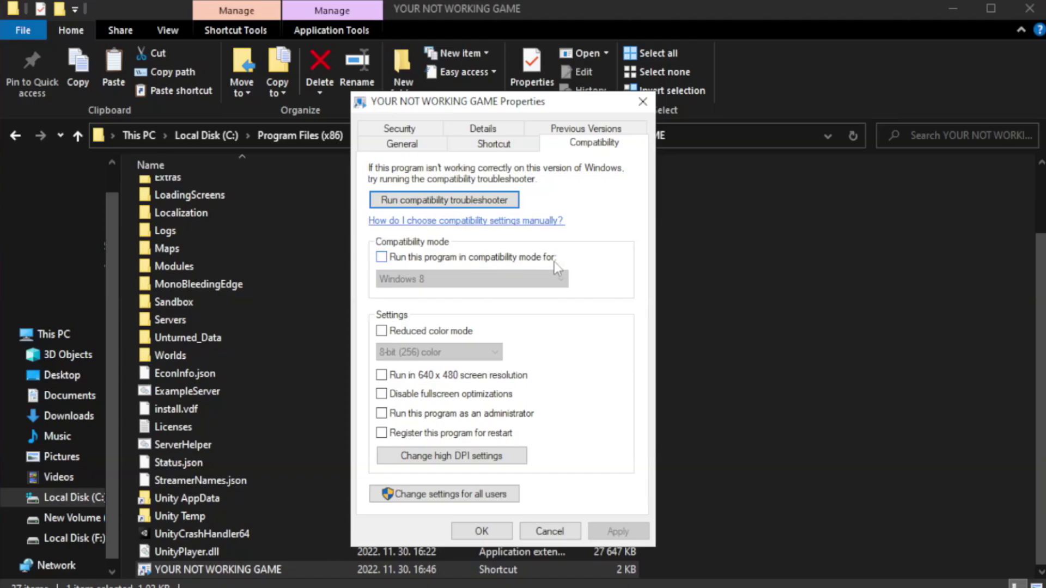
pyautogui.click(414, 256)
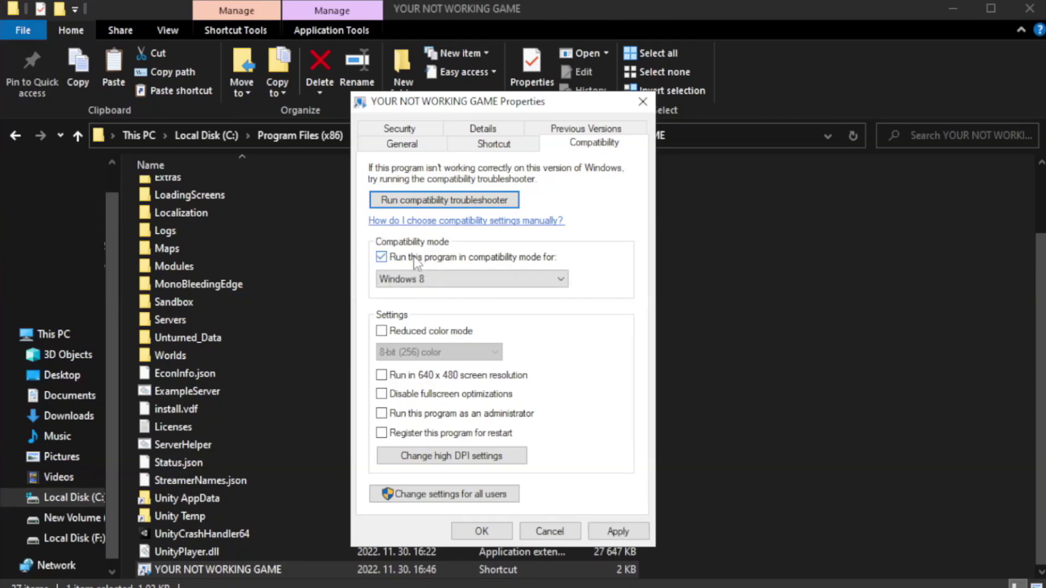
pyautogui.click(460, 277)
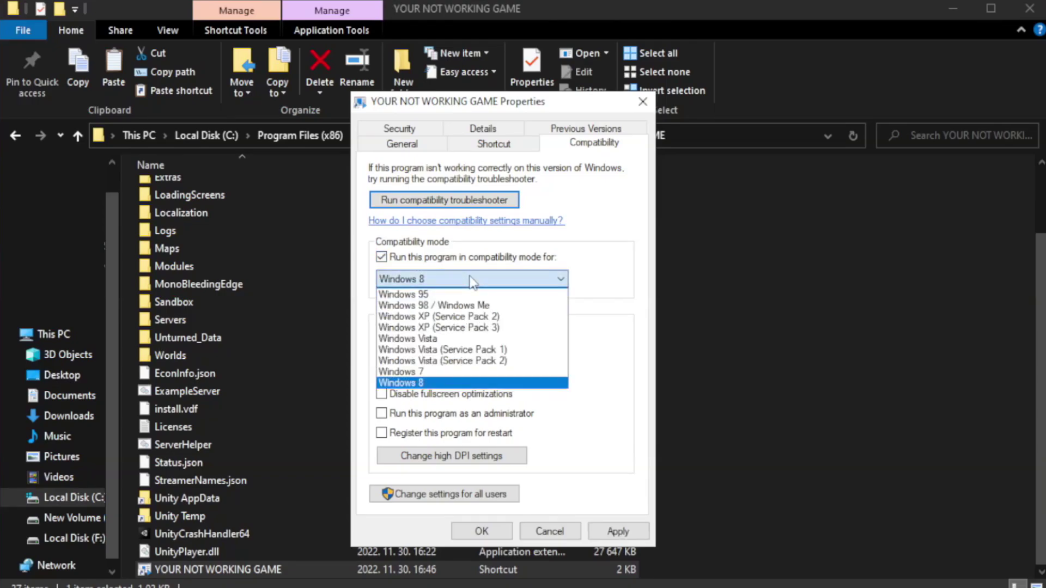
pyautogui.click(444, 383)
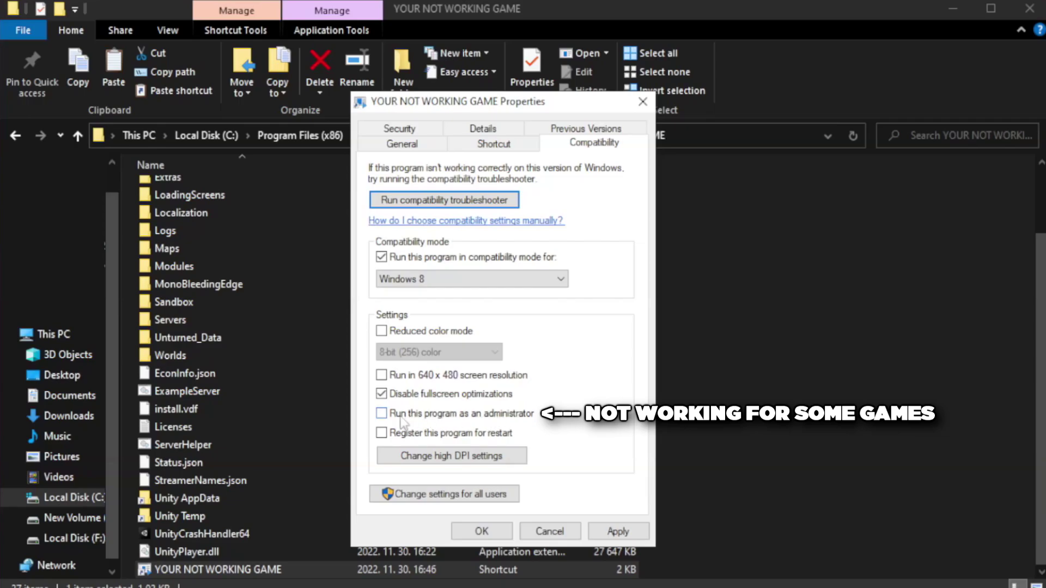
pyautogui.click(412, 423)
pyautogui.click(618, 532)
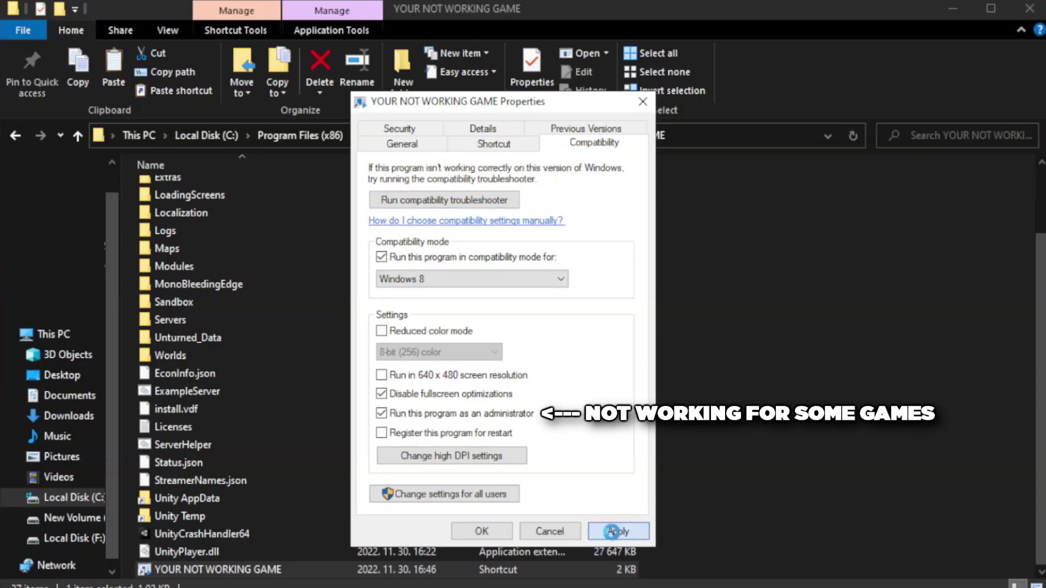
pyautogui.click(480, 531)
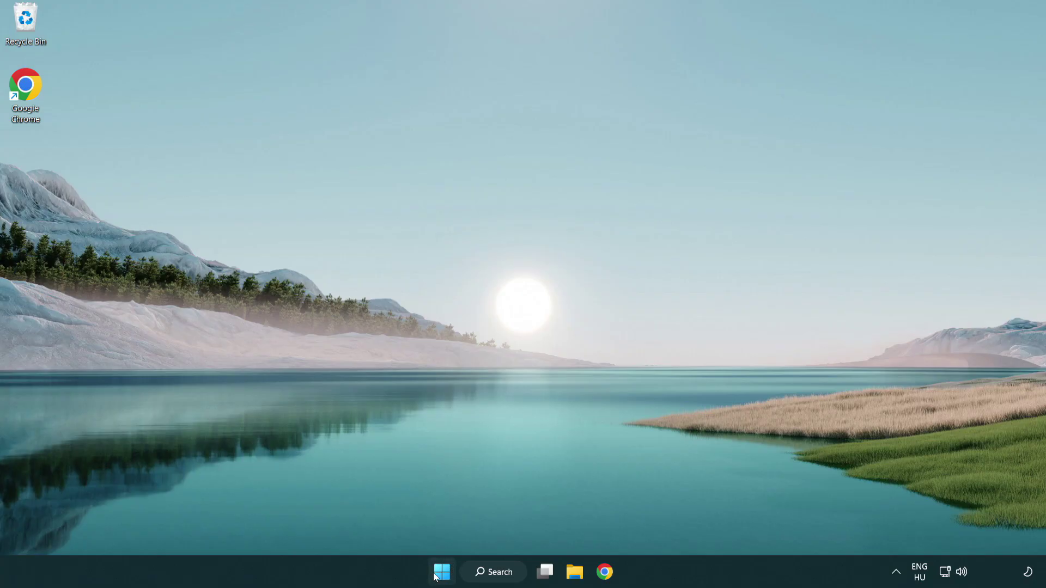
# Open the Win+X power-user menu from the Start button.
pyautogui.rightClick(442, 576)
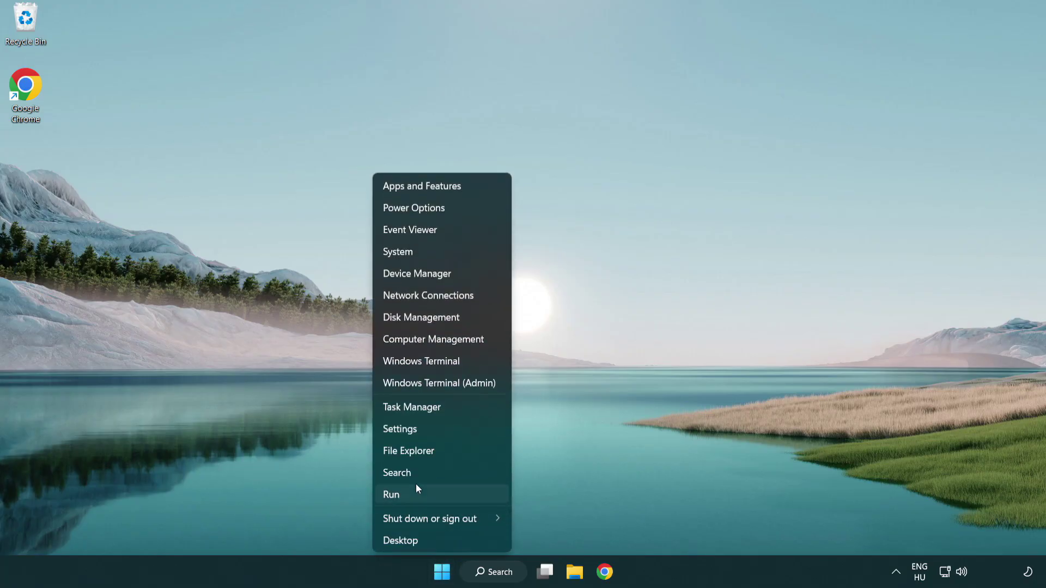
# Disable Terminal, Phone Link, Cortana and Windows Security notifications on Task Manager's Startup tab.
pyautogui.click(462, 412)
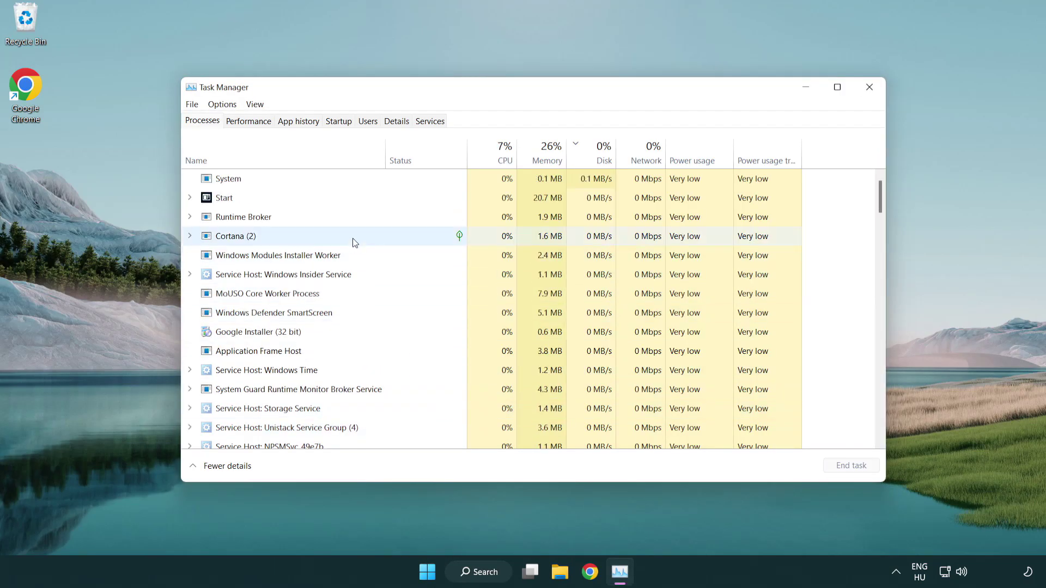
pyautogui.click(341, 122)
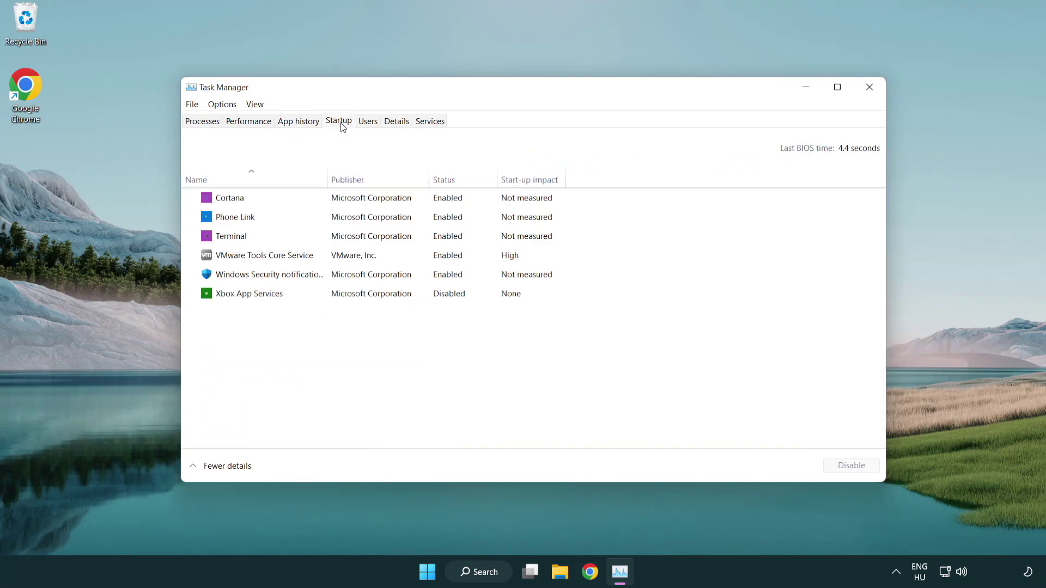
pyautogui.click(342, 238)
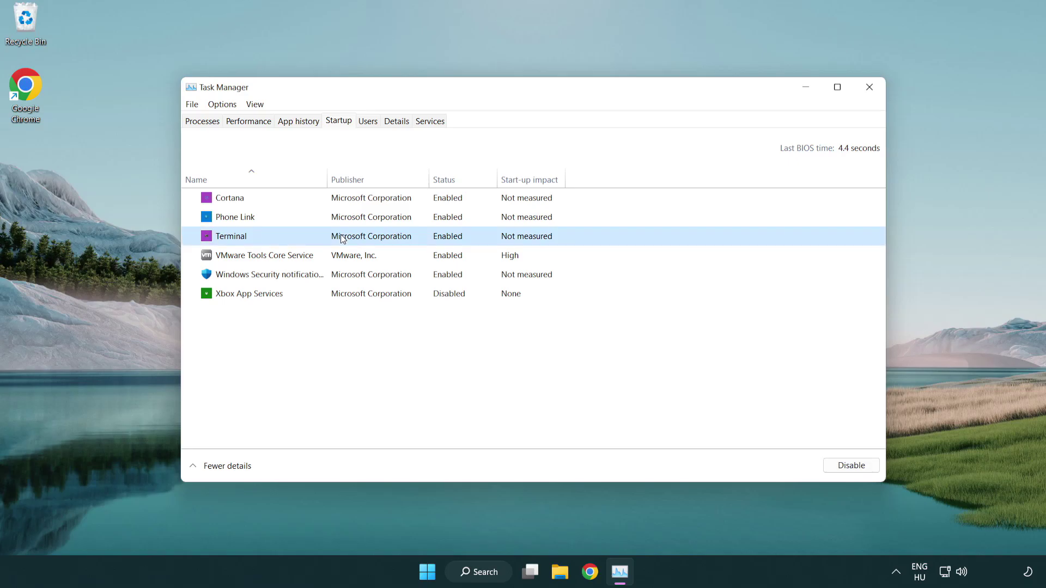
pyautogui.click(839, 465)
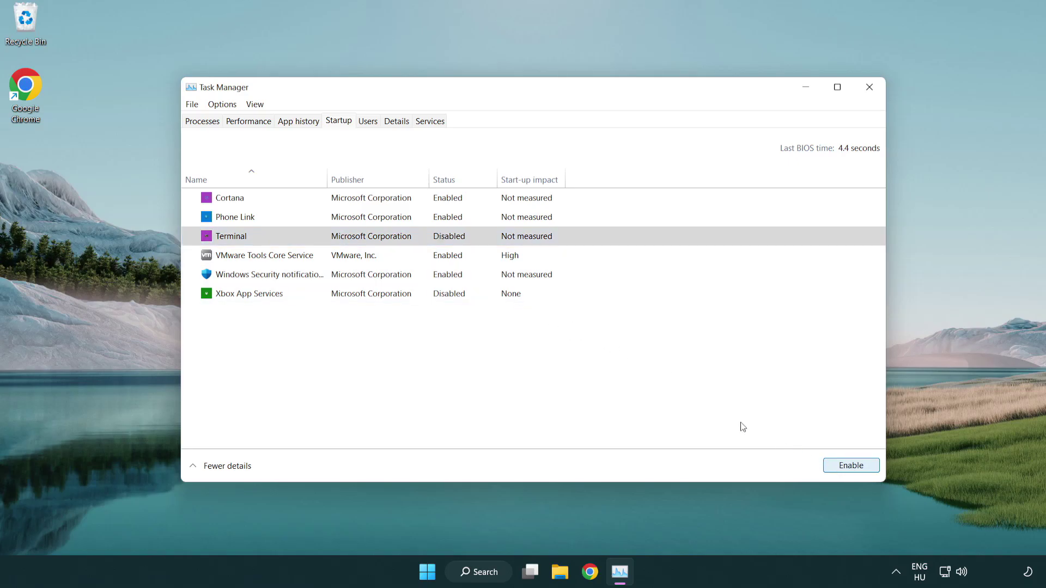
pyautogui.click(438, 219)
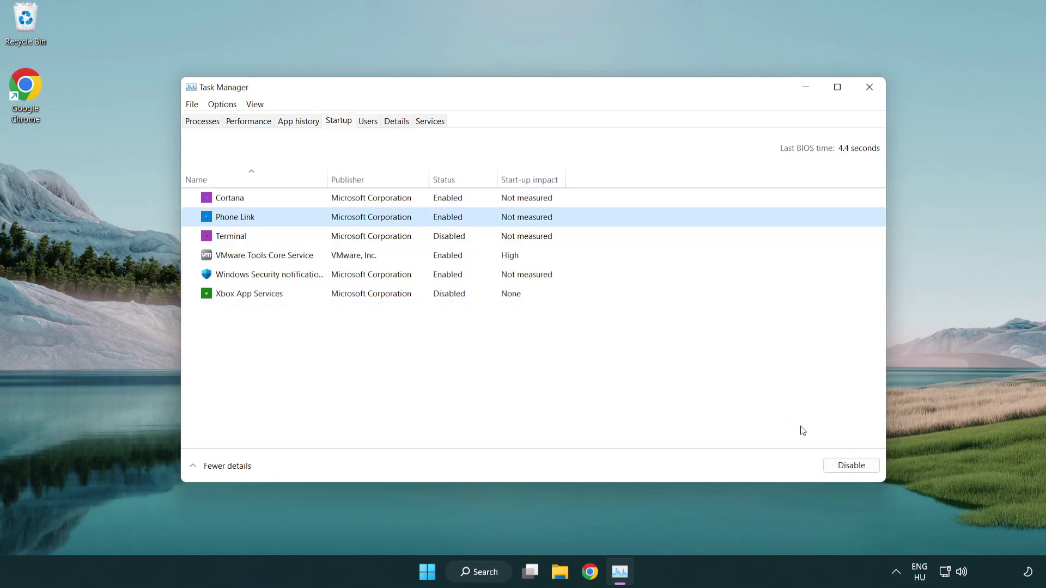
pyautogui.click(850, 468)
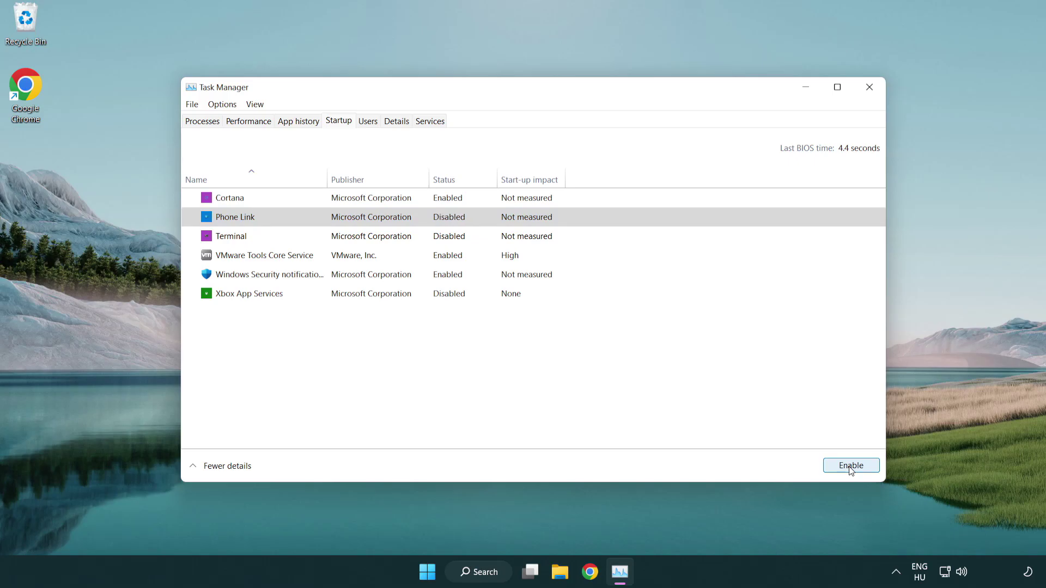
pyautogui.click(374, 204)
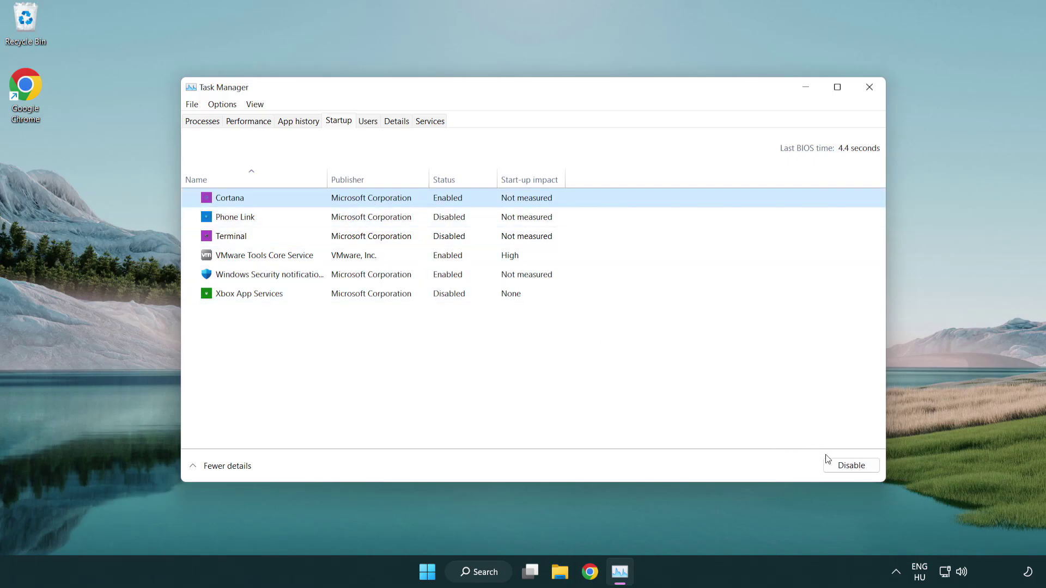
pyautogui.click(839, 465)
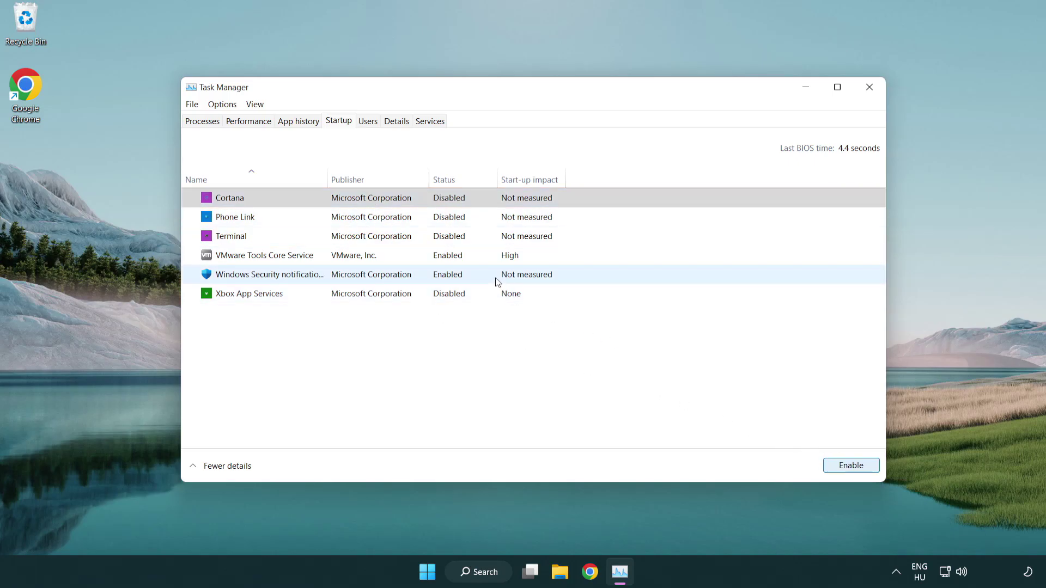
pyautogui.click(497, 281)
pyautogui.click(825, 463)
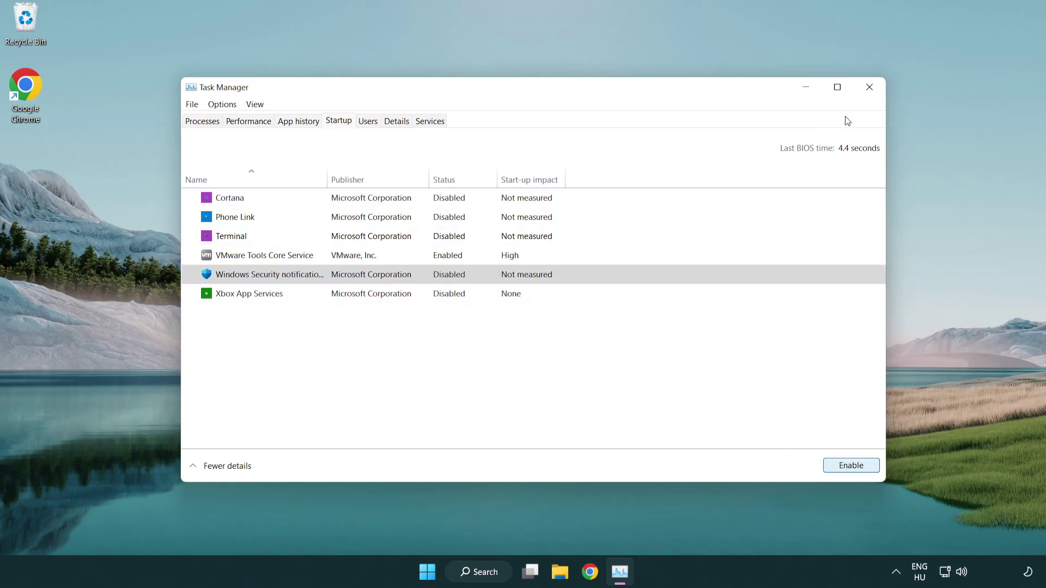
# Close Task Manager and launch Command Prompt as administrator from a 'cmd' search.
pyautogui.click(872, 93)
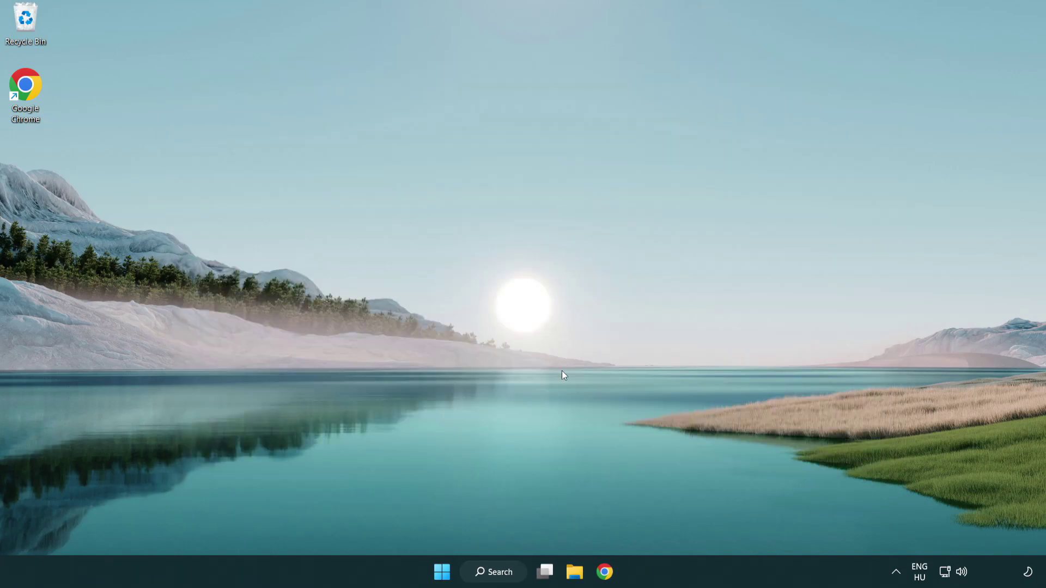
pyautogui.click(484, 571)
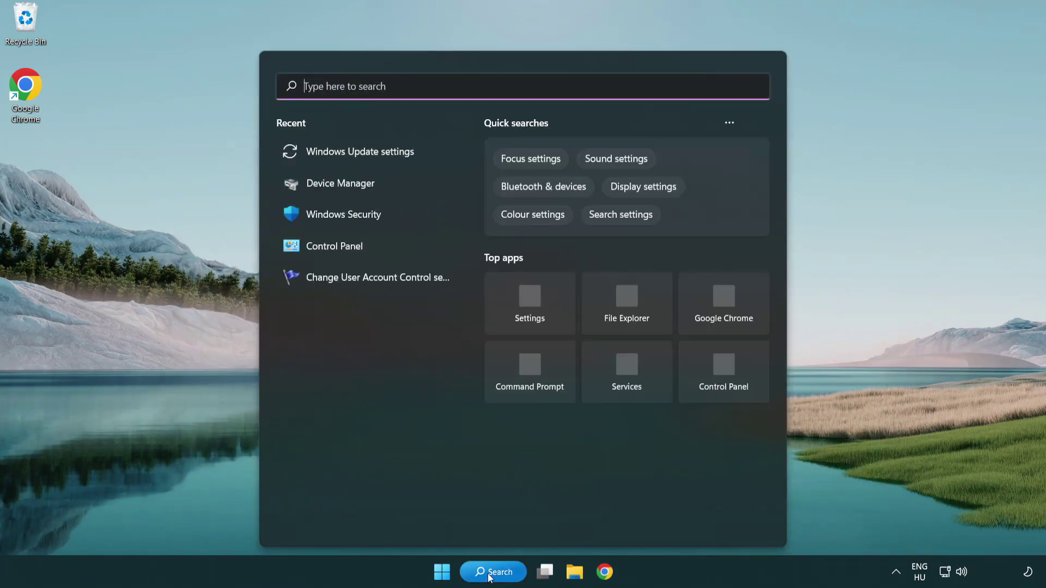
pyautogui.write('c')
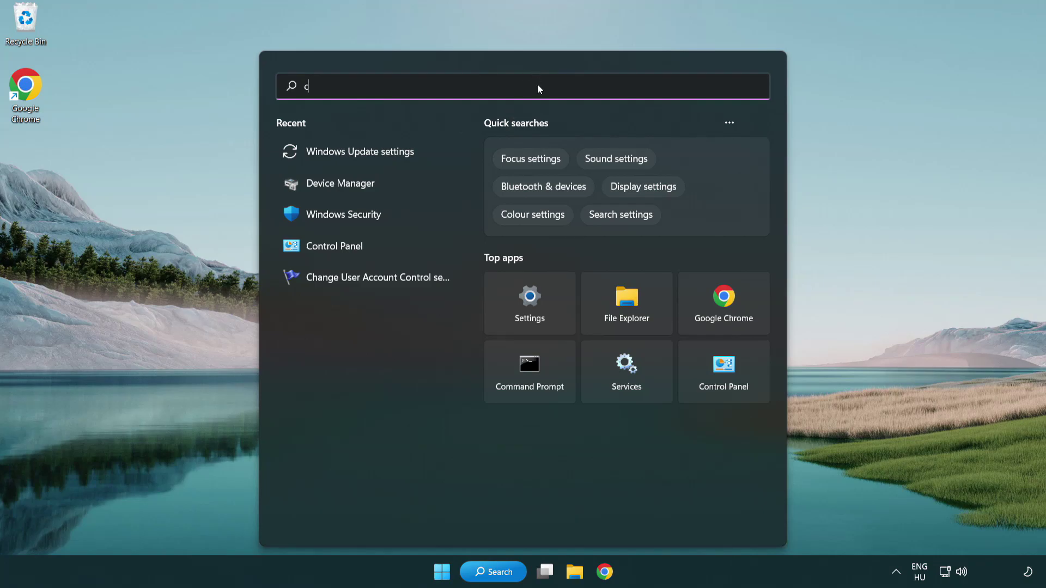
pyautogui.write('md')
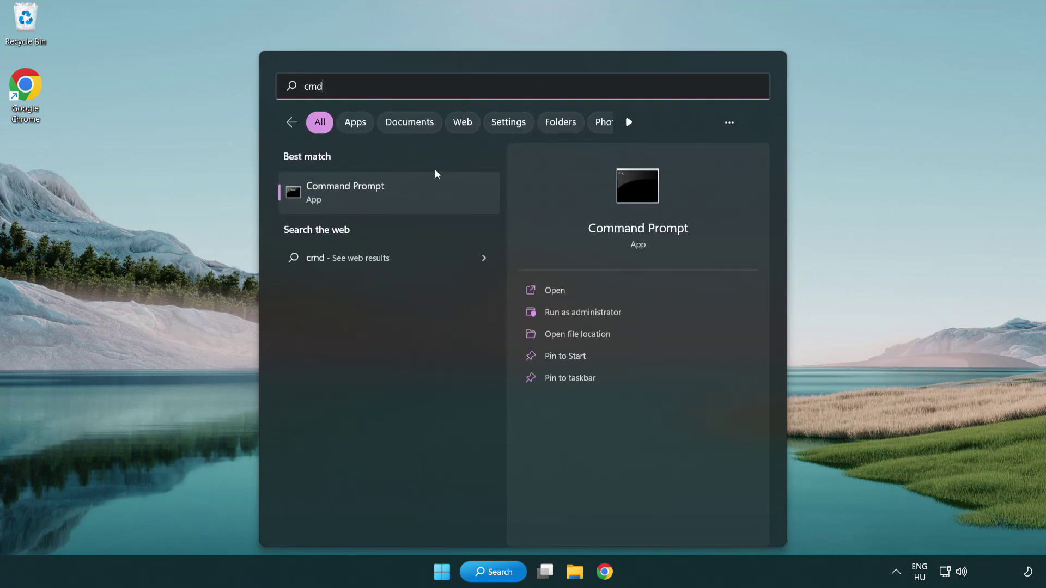
pyautogui.rightClick(400, 194)
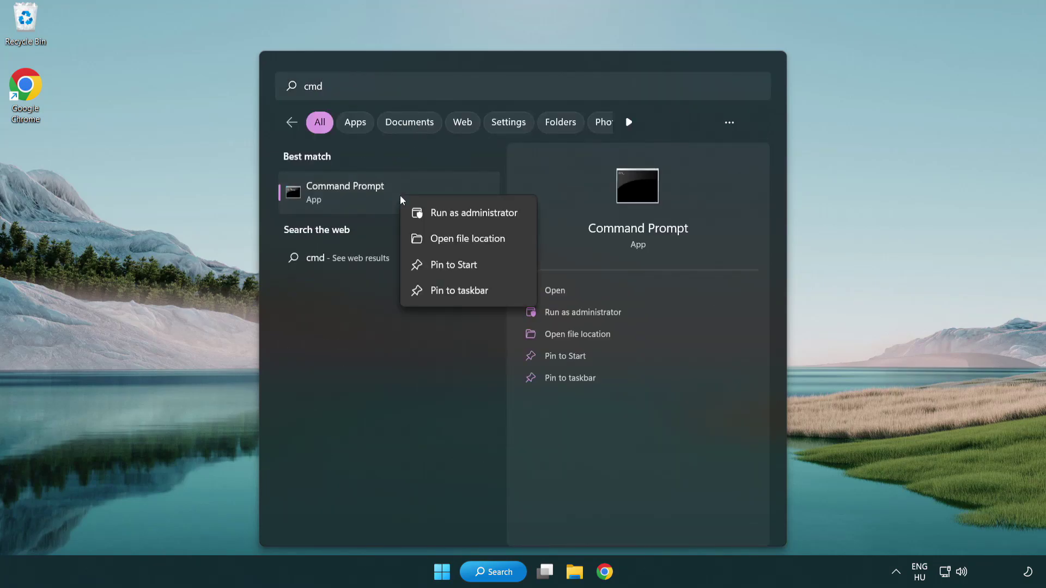
pyautogui.click(472, 217)
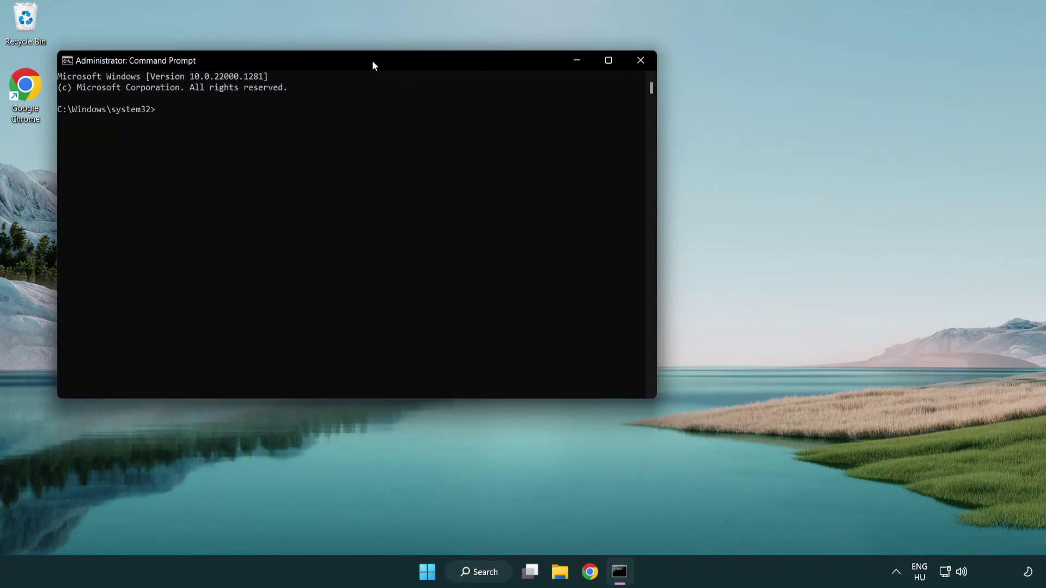
# Run sfc /scannow at the administrator prompt until verification reaches 100% with no integrity violations.
pyautogui.moveTo(373, 66); pyautogui.dragTo(527, 111)
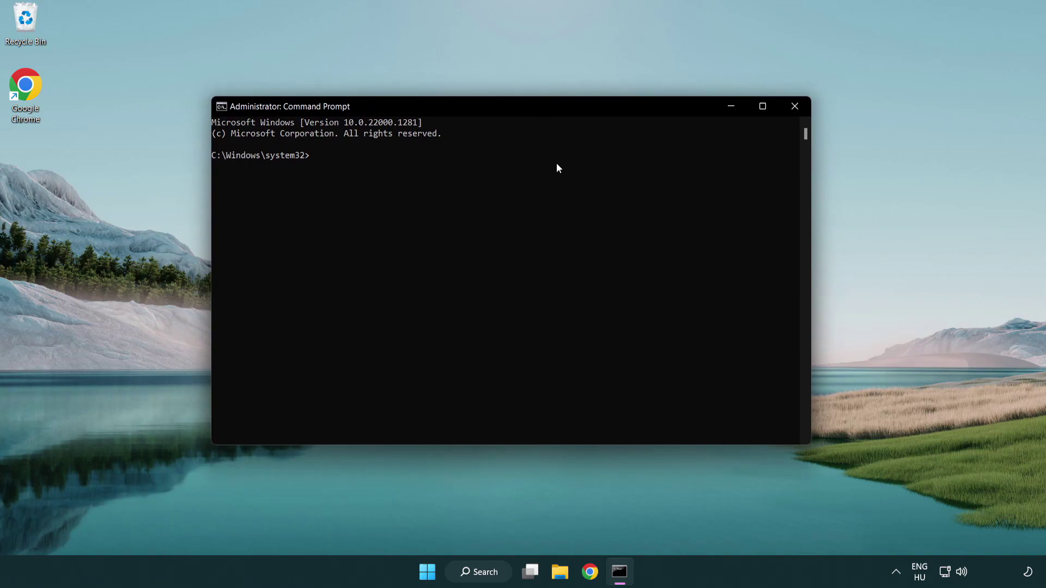
pyautogui.write('sfc')
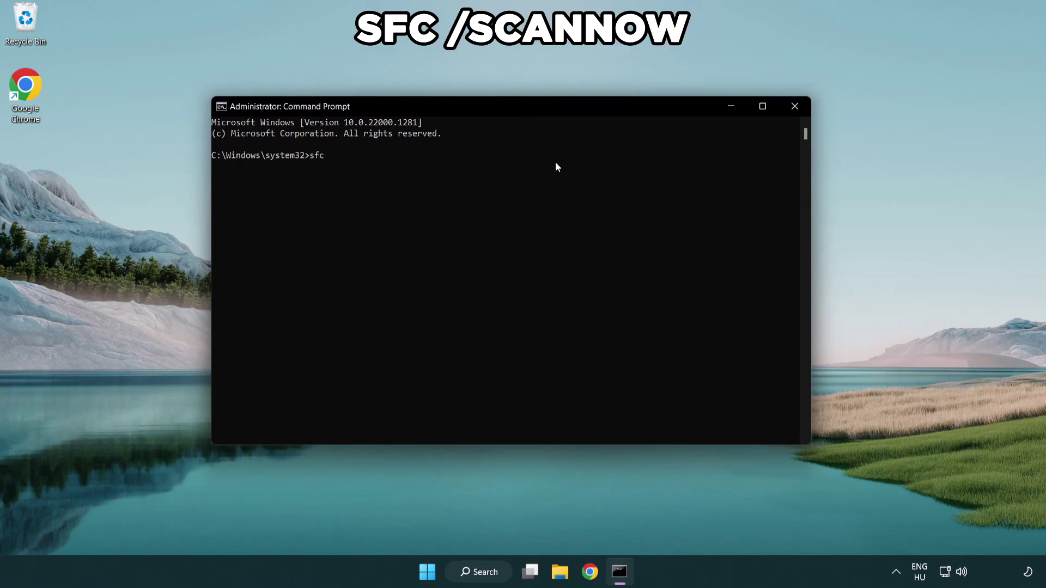
pyautogui.write(' /scannow')
pyautogui.press('Return')
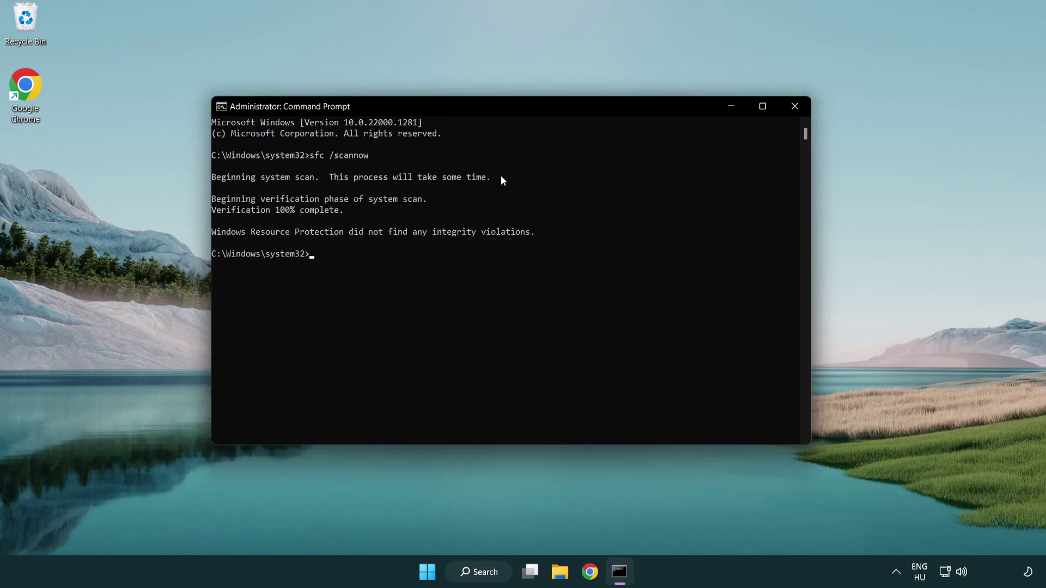
# Close the Command Prompt window, then bring up the Start menu's power options.
pyautogui.click(799, 110)
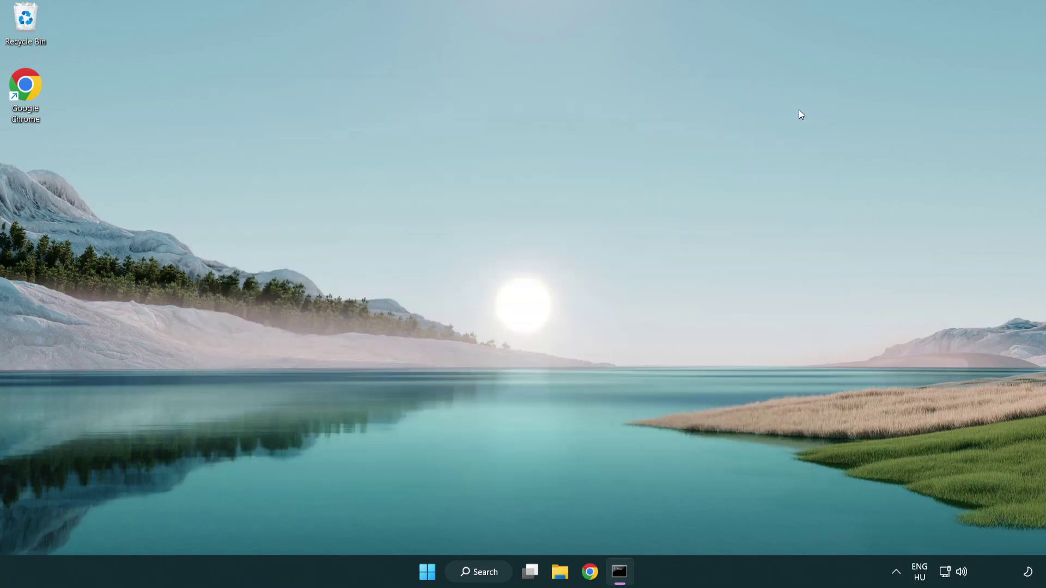
pyautogui.click(442, 571)
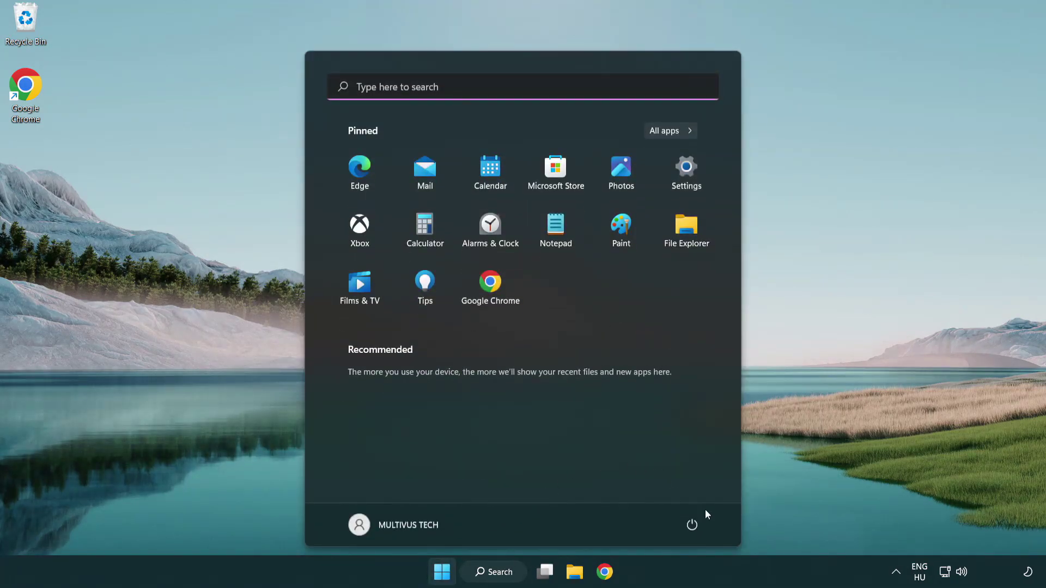
pyautogui.click(692, 524)
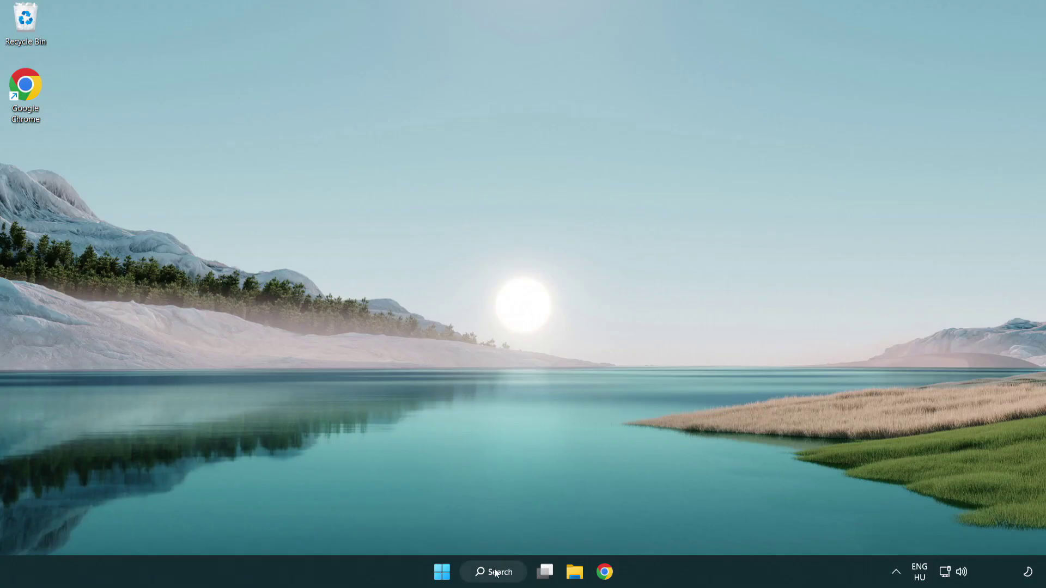
# Search for 'security' and launch the Windows Security app.
pyautogui.click(497, 578)
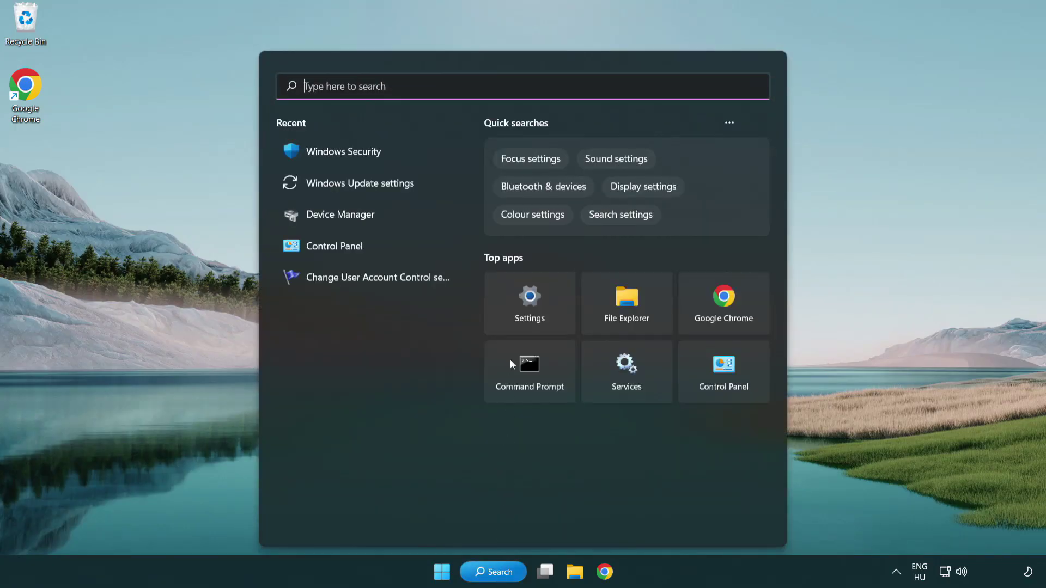
pyautogui.write('se')
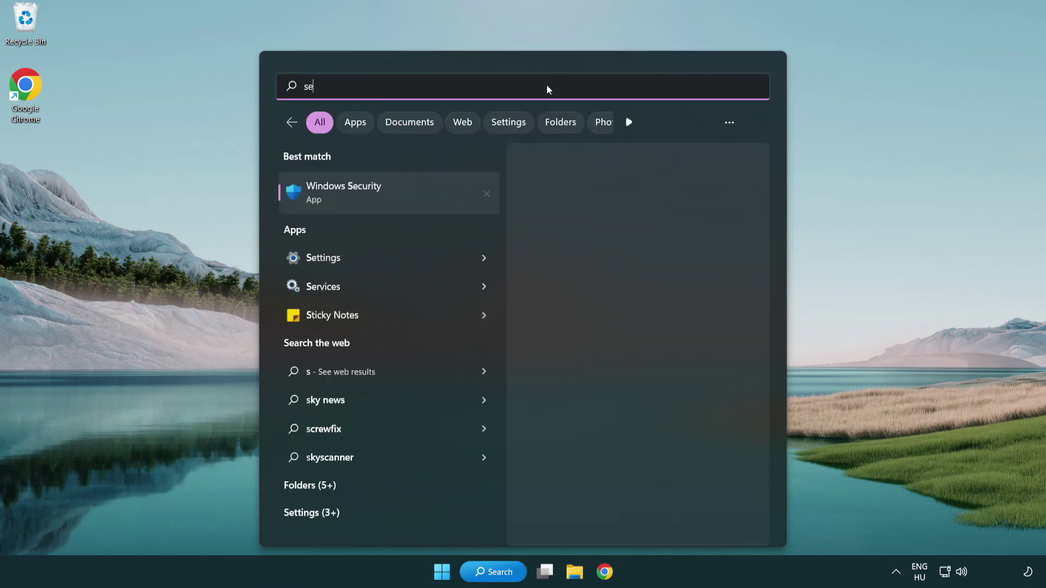
pyautogui.write('curi')
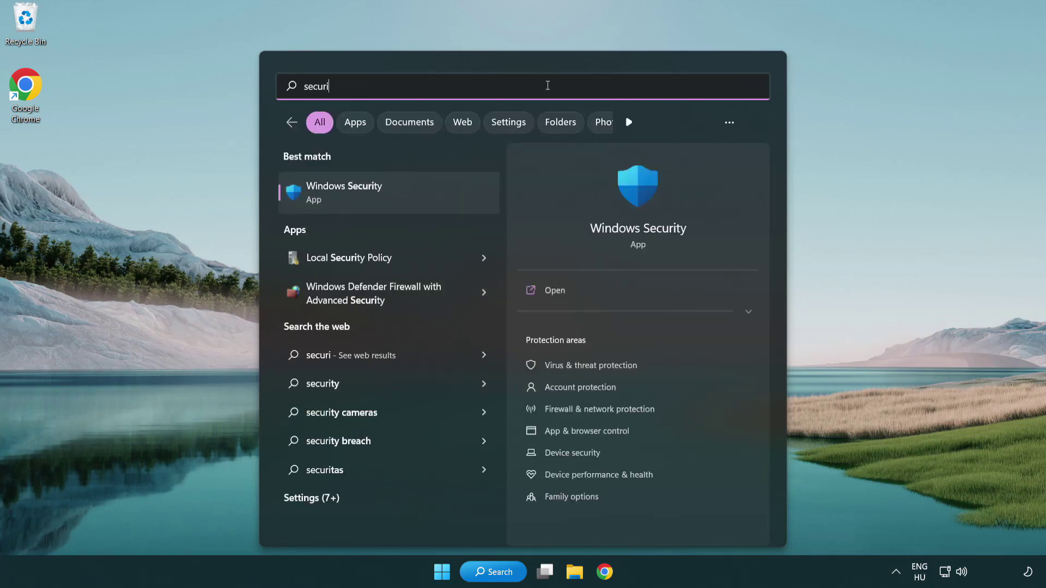
pyautogui.write('ty')
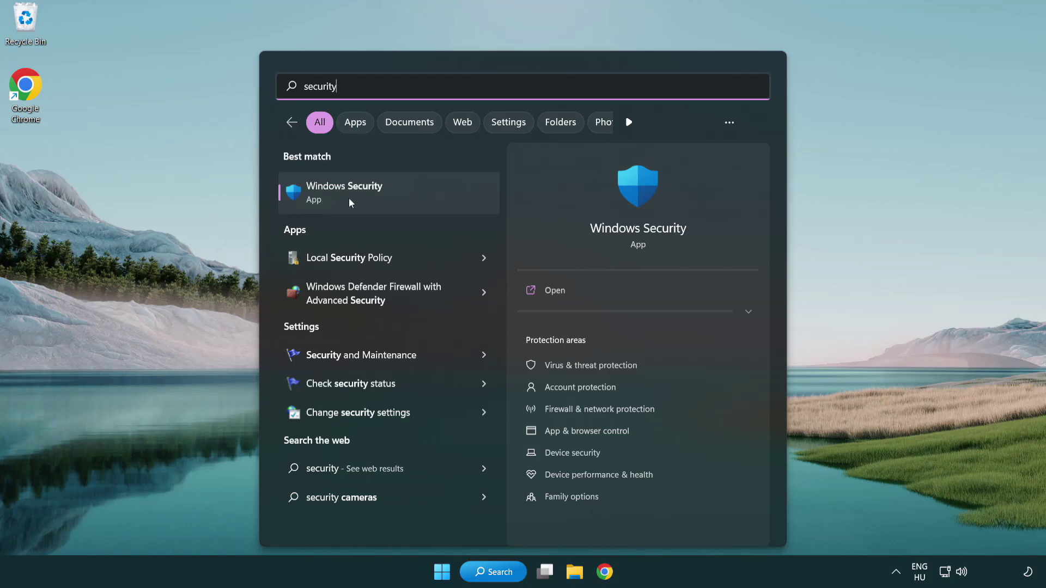
pyautogui.click(428, 200)
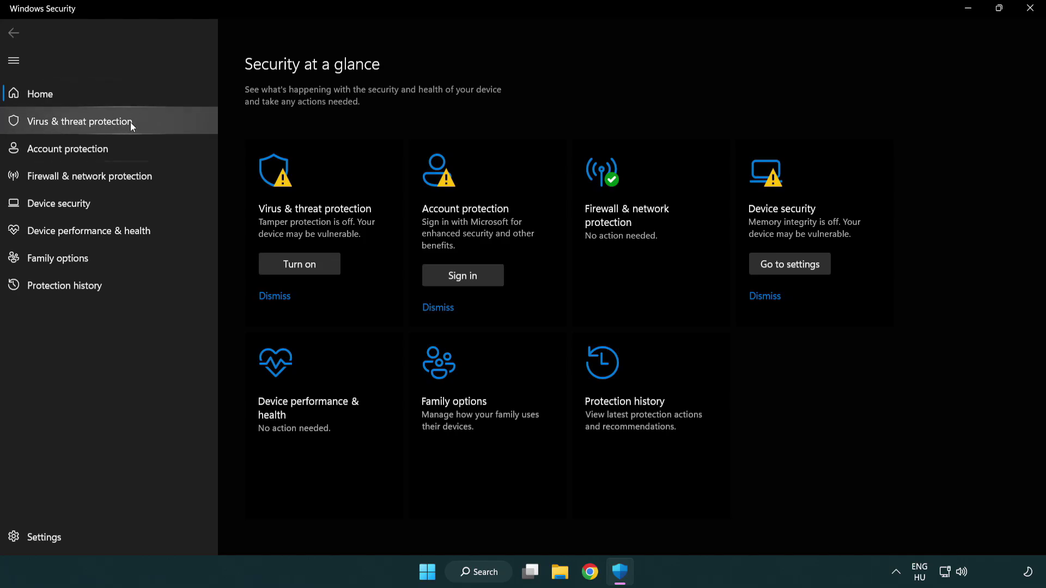
# Go through Virus & threat protection > Manage settings to the Add or remove exclusions page.
pyautogui.click(158, 121)
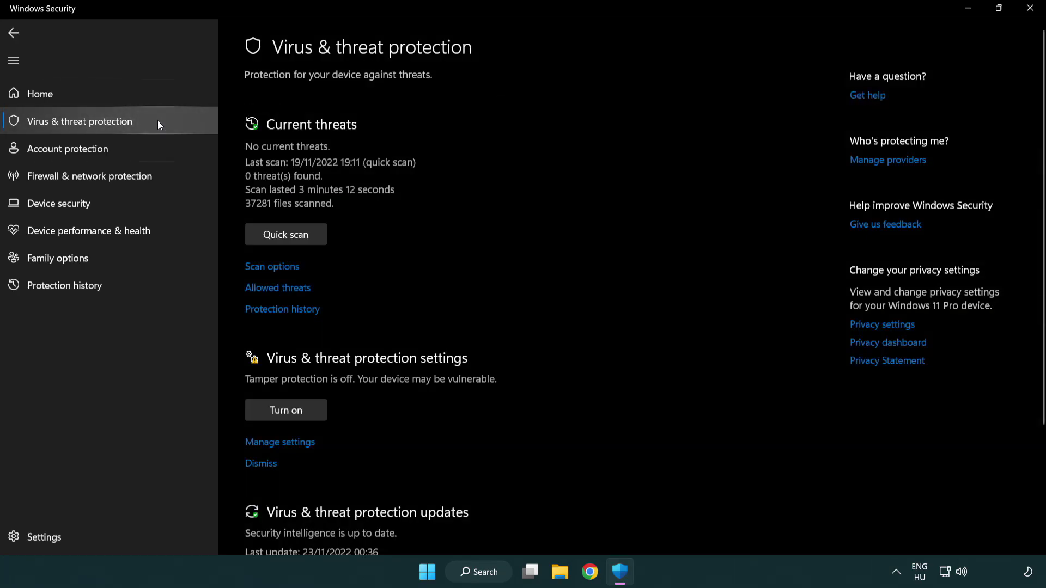
pyautogui.scroll(-3, 299, 235)
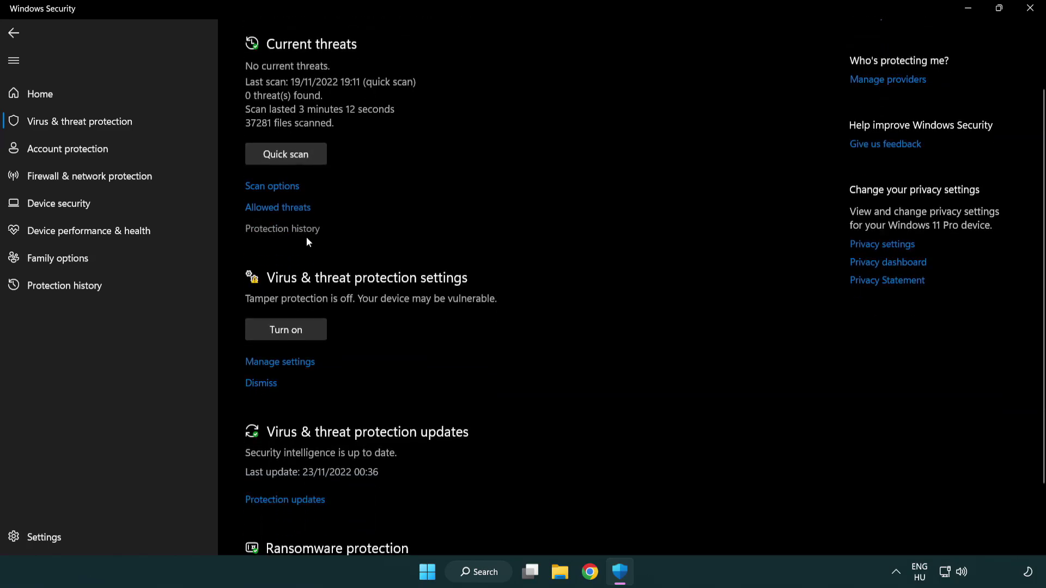
pyautogui.click(278, 363)
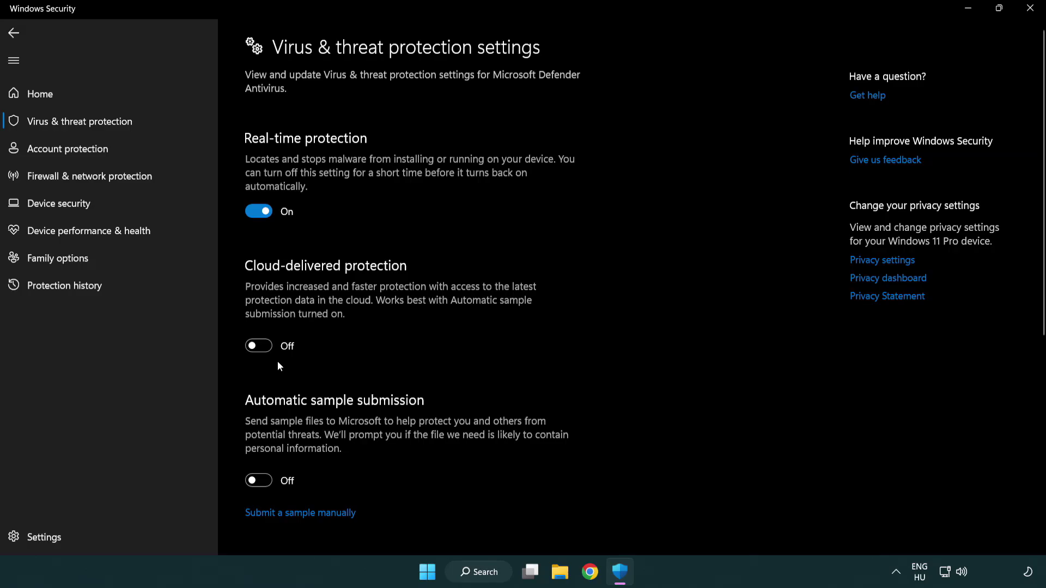
pyautogui.scroll(-13, 278, 363)
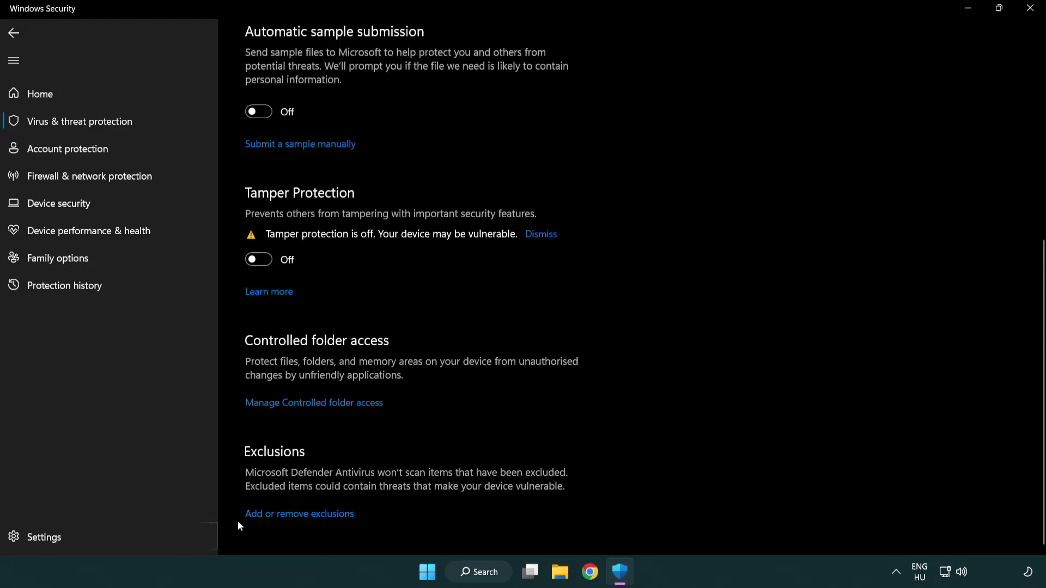
pyautogui.click(343, 517)
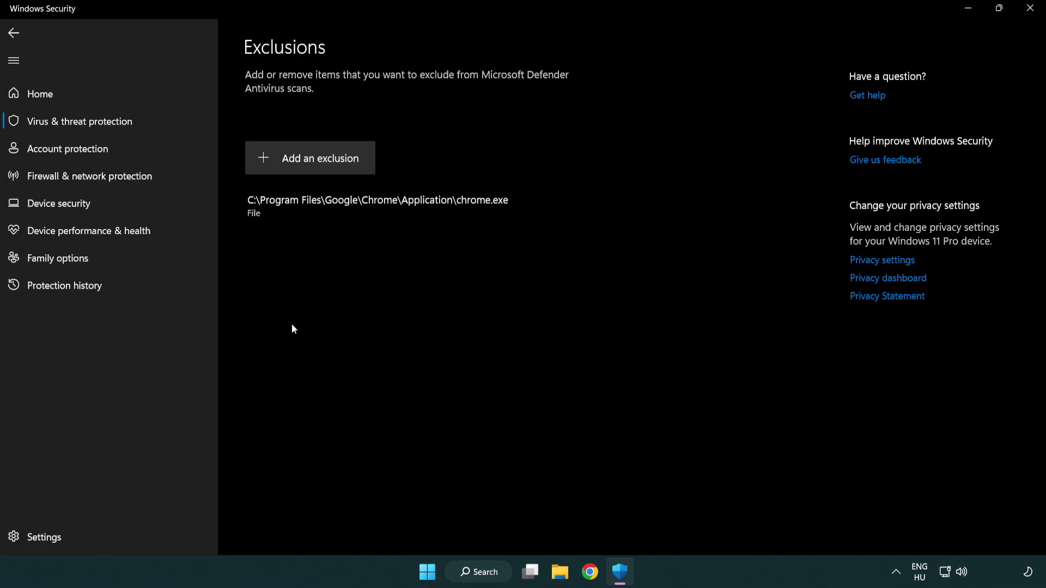
# Add the shortcut in C:\Program Files (x86)\NOT WORKING APP as a Defender file exclusion.
pyautogui.click(314, 160)
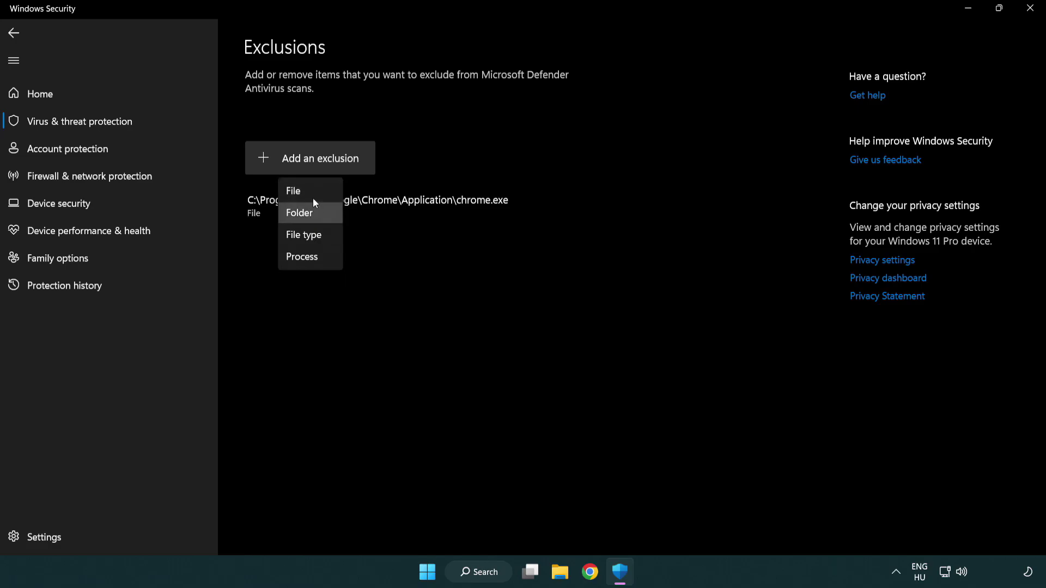
pyautogui.click(316, 192)
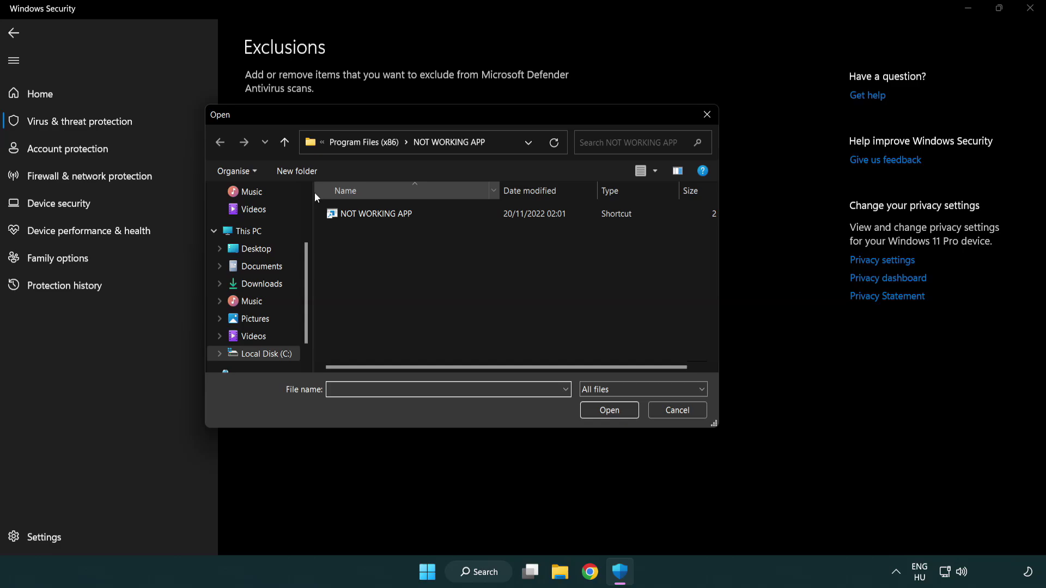
pyautogui.click(354, 143)
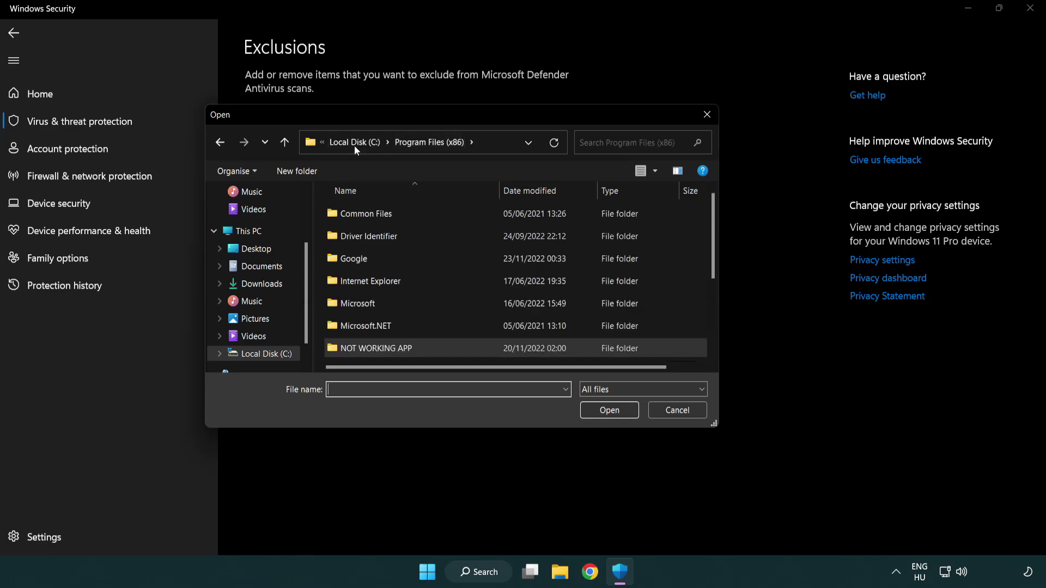
pyautogui.click(360, 143)
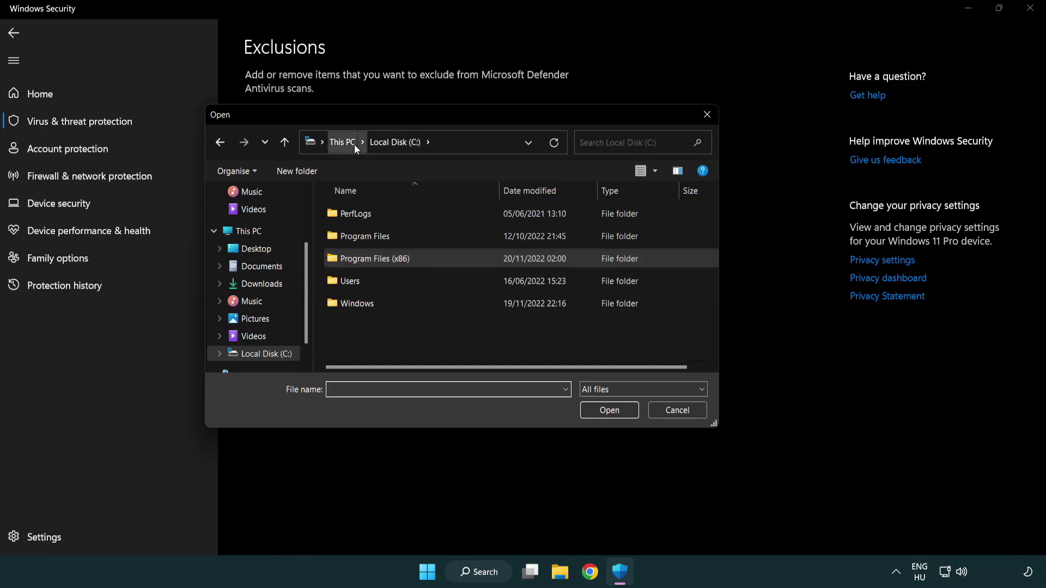
pyautogui.click(354, 144)
pyautogui.doubleClick(382, 362)
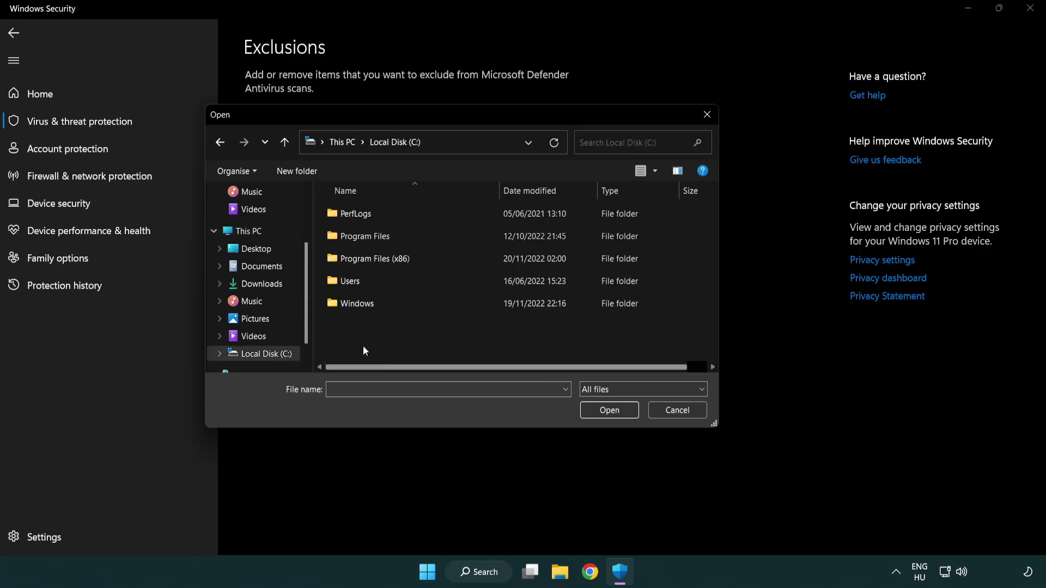
pyautogui.doubleClick(384, 256)
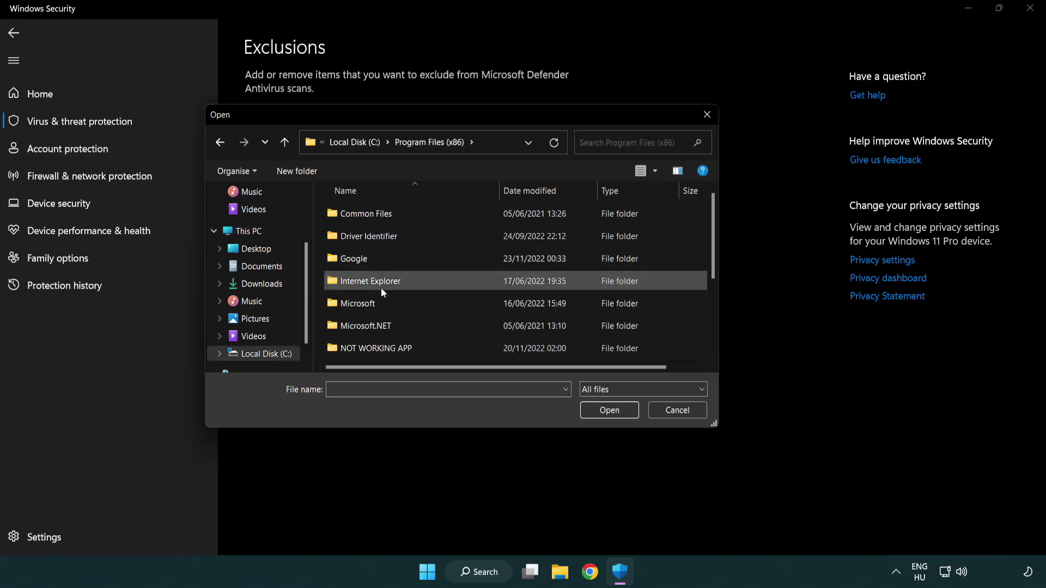
pyautogui.doubleClick(390, 350)
pyautogui.click(368, 211)
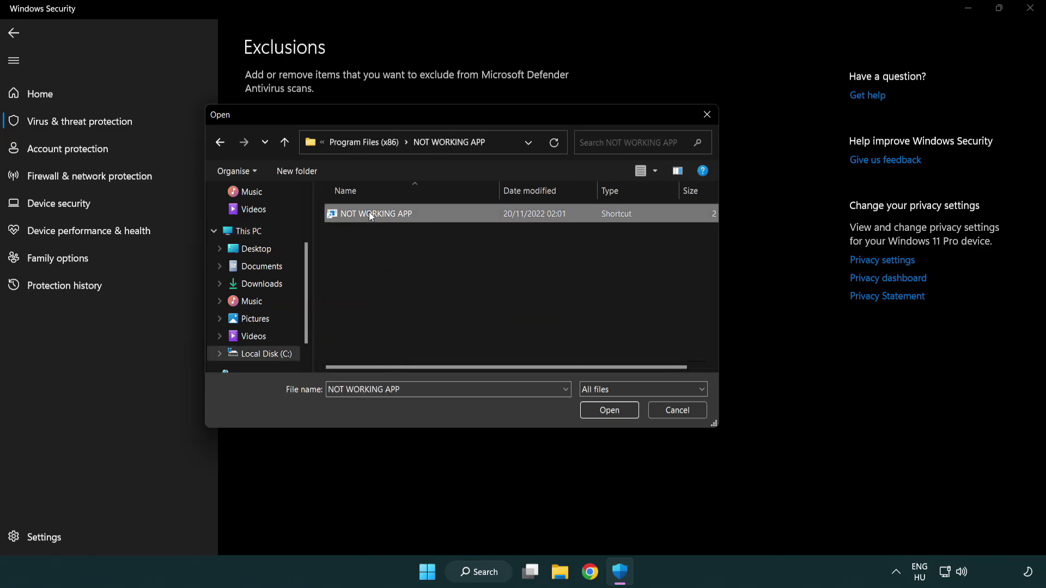
pyautogui.click(608, 411)
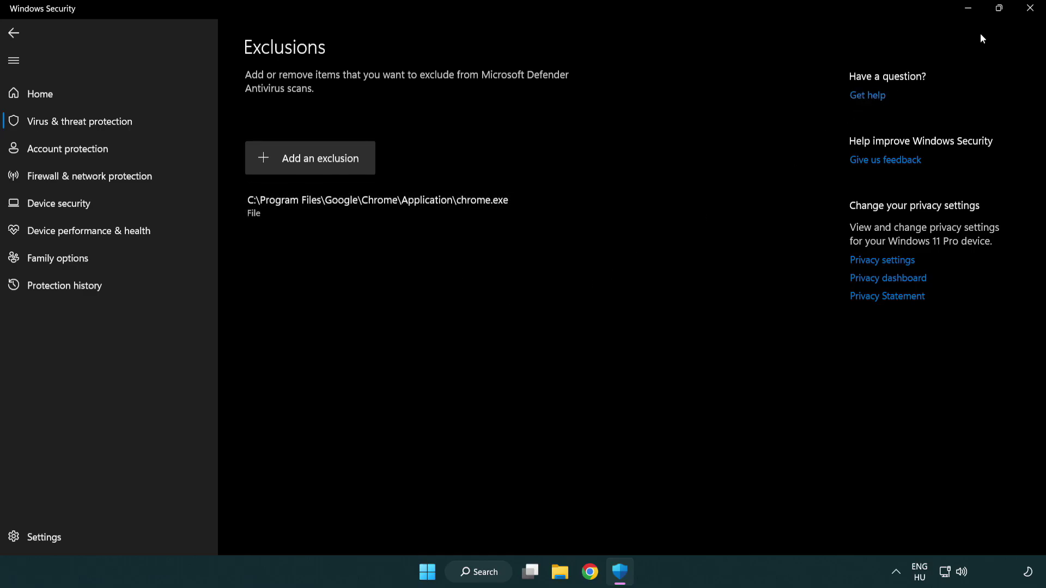
# Close Windows Security and bring up the Start menu's power options, ready to restart.
pyautogui.click(1031, 9)
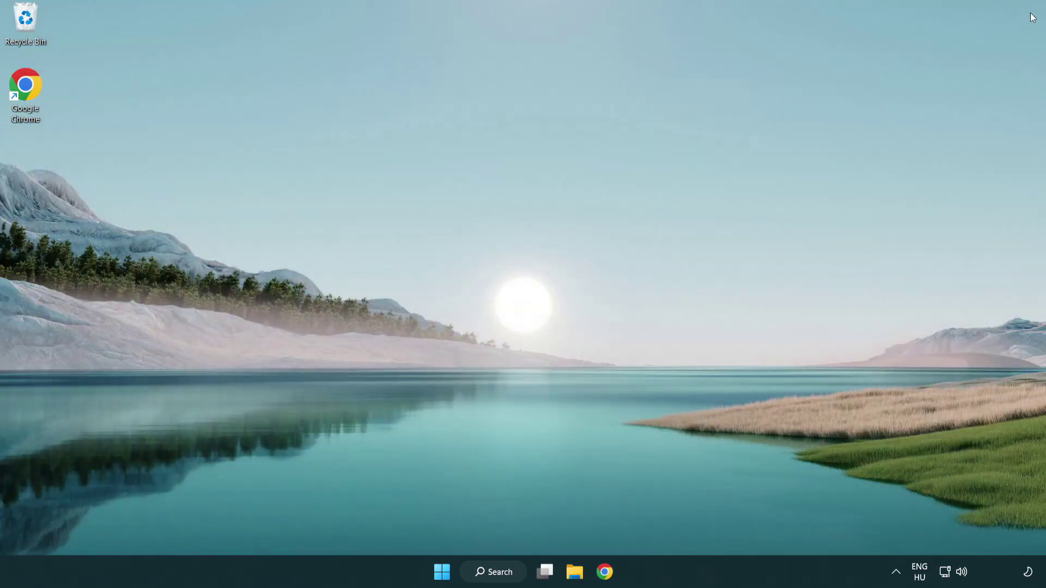
pyautogui.click(430, 574)
pyautogui.click(697, 523)
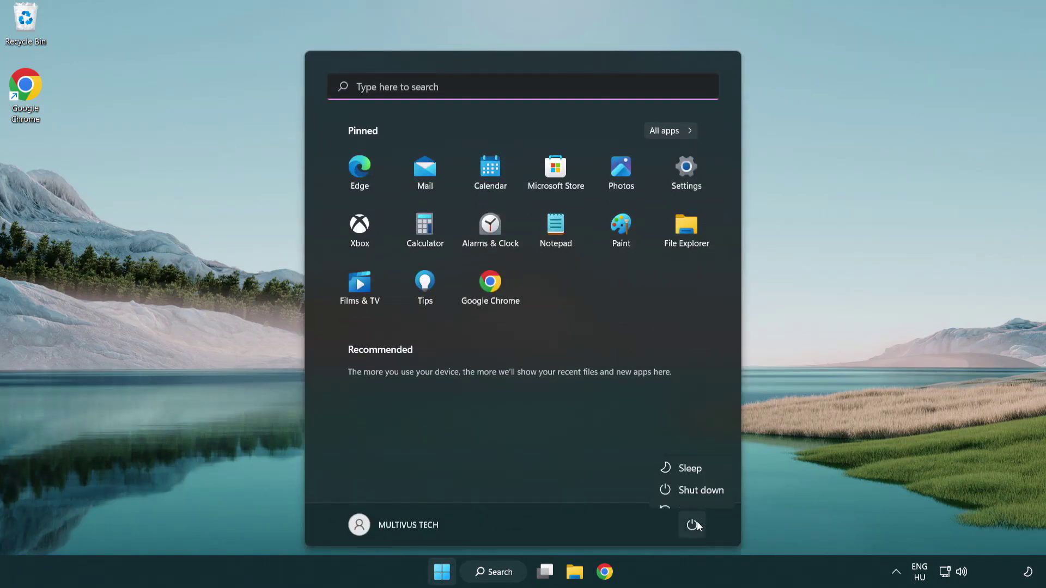